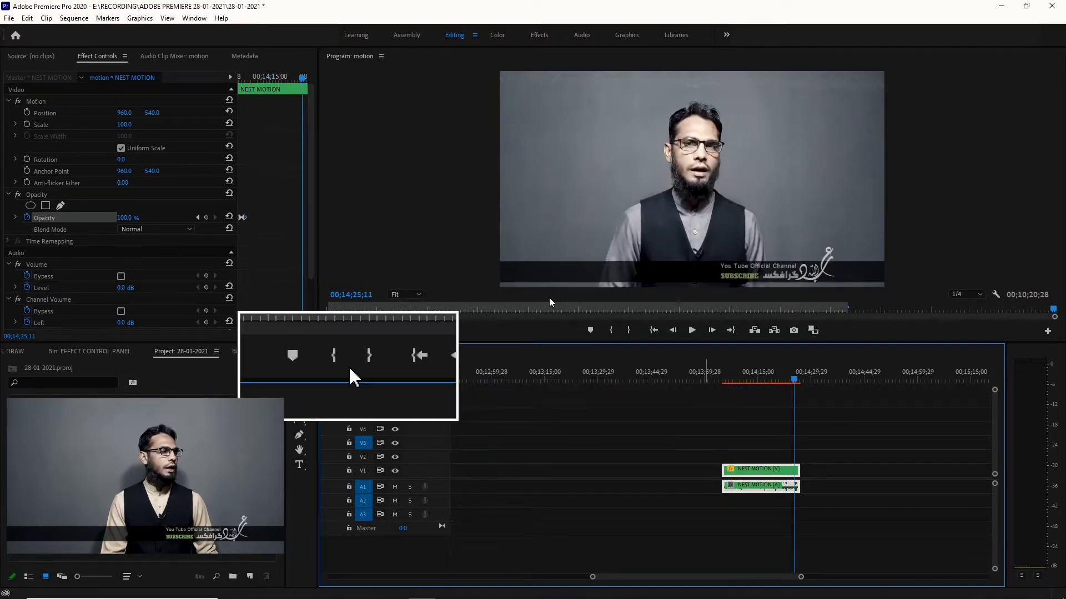
Add an Opacity keyframe at 00;14;25;11 and set the NEST MOTION clip's opacity to 0% at 00;14;26;23 for a fade-out
left_click(207, 218)
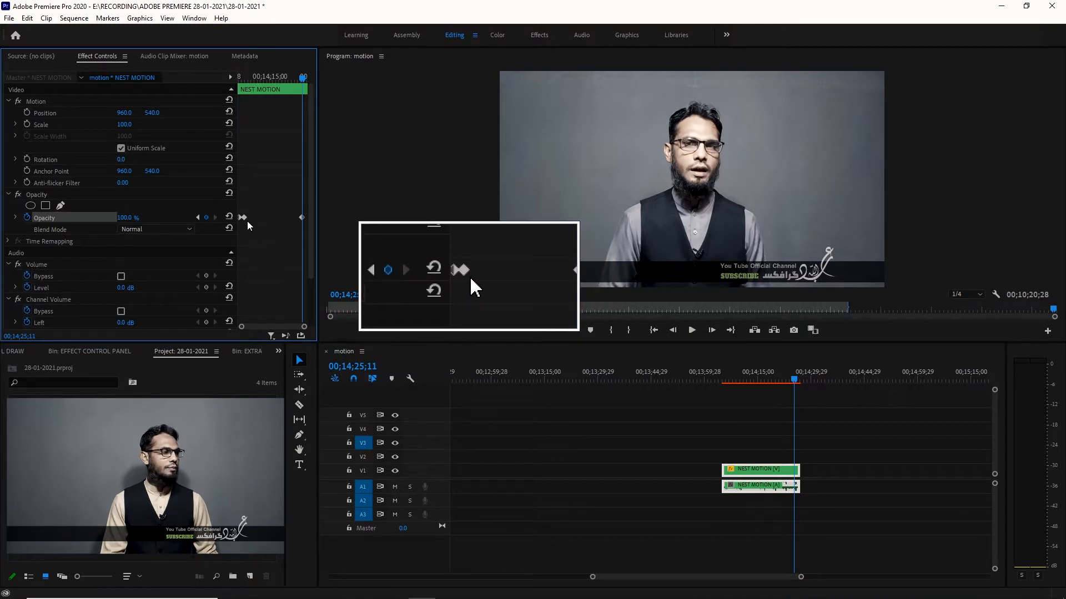
left_click_drag(299, 76, 304, 102)
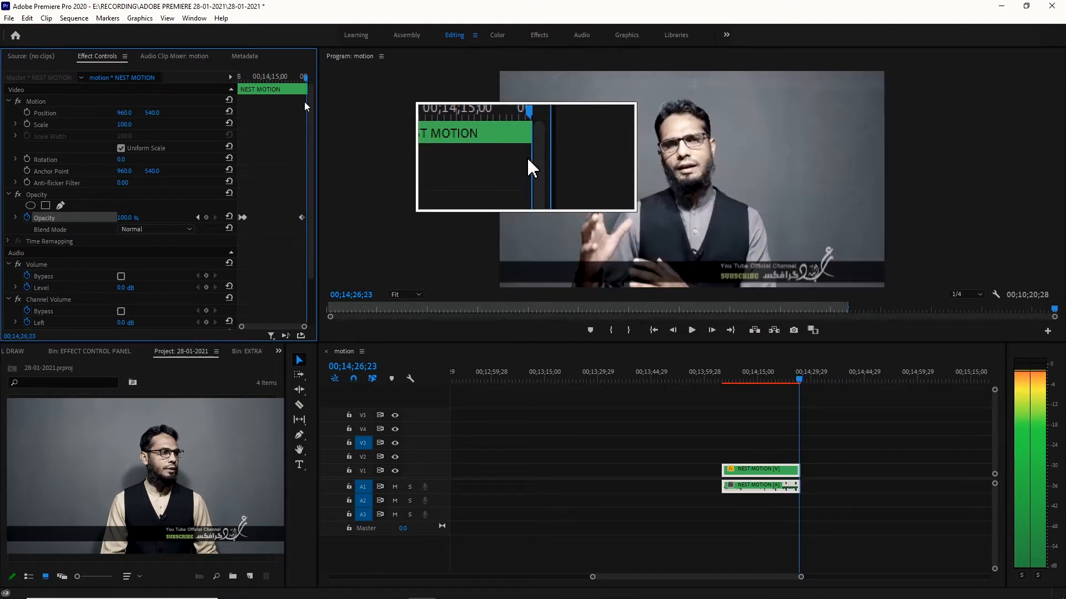
left_click(132, 216)
type("0")
key("Return")
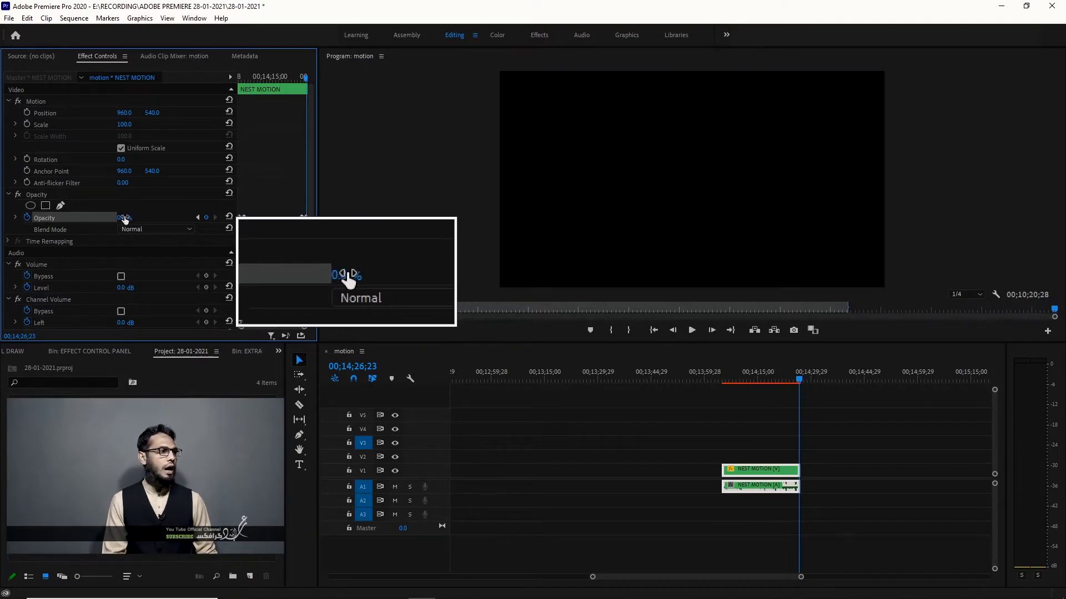
Scrub through the NEST MOTION clip to review its fade-in and fade-out
left_click(298, 79)
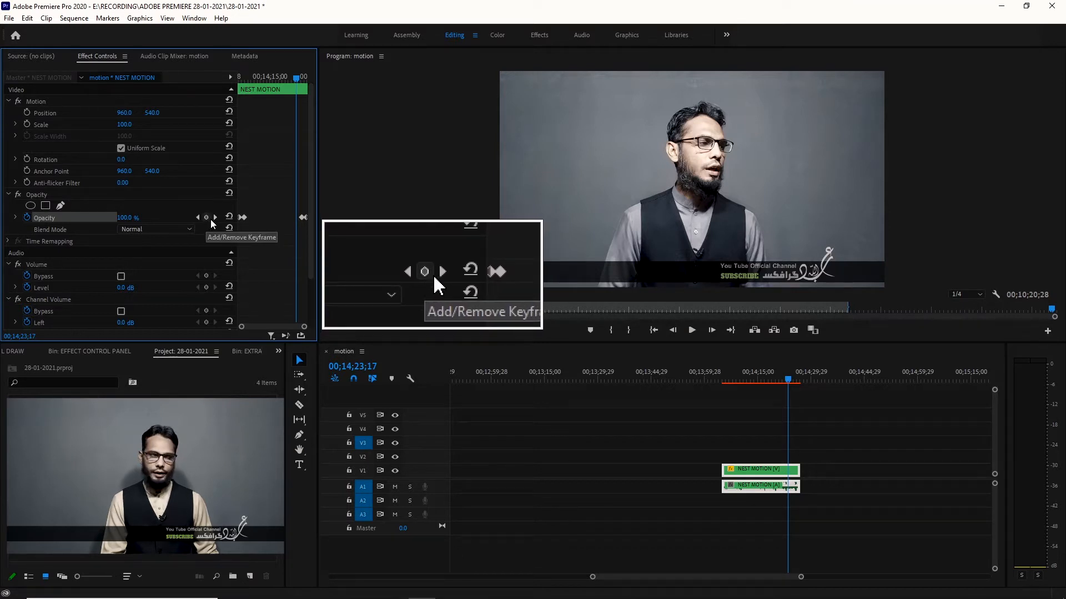
left_click_drag(297, 83, 238, 90)
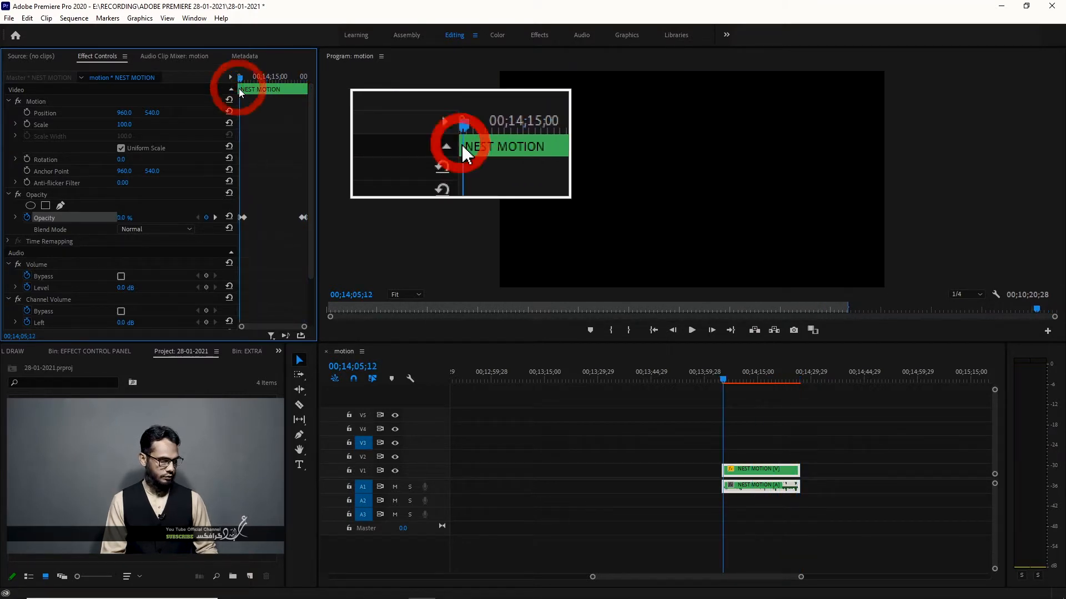
left_click(237, 76)
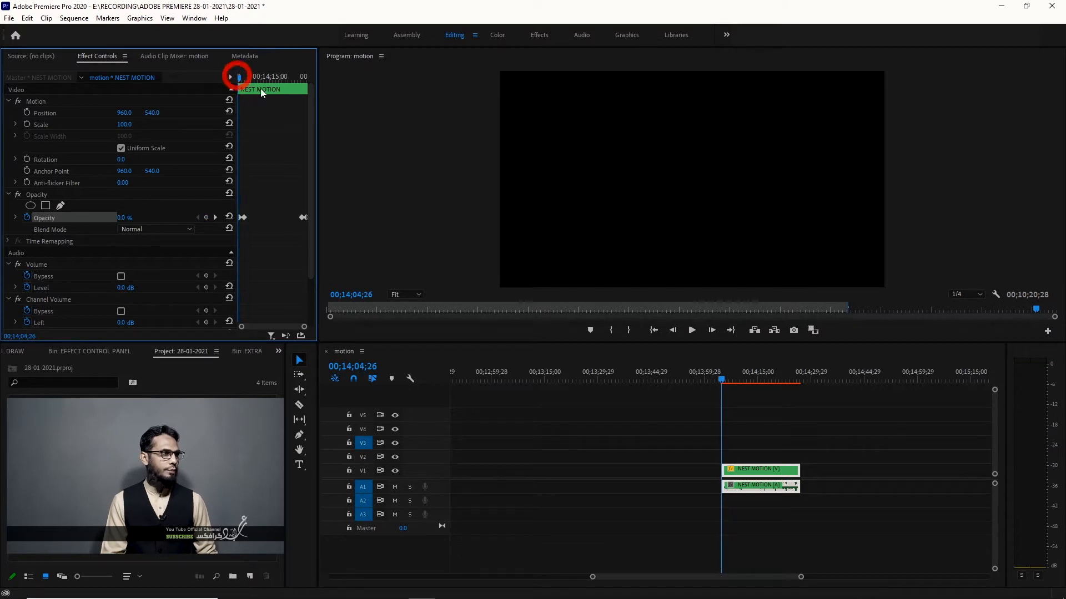
left_click_drag(241, 79, 305, 94)
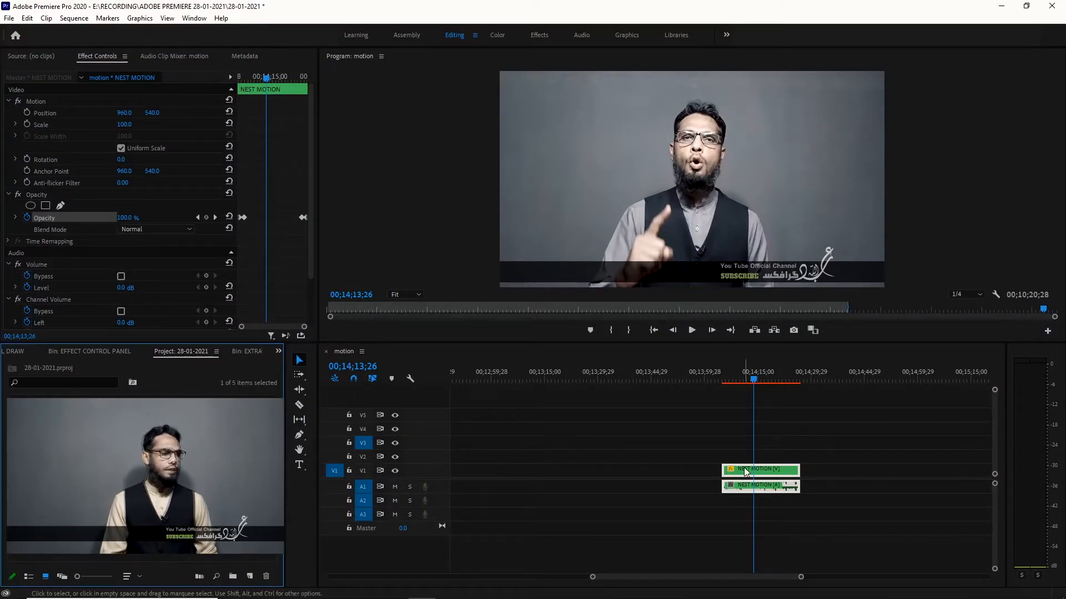
Move the NEST MOTION video up to track V2 and place DIPS.mp4 beneath it on V1
left_click_drag(744, 470, 751, 456)
left_click_drag(239, 491, 289, 494)
left_click_drag(753, 490, 765, 462)
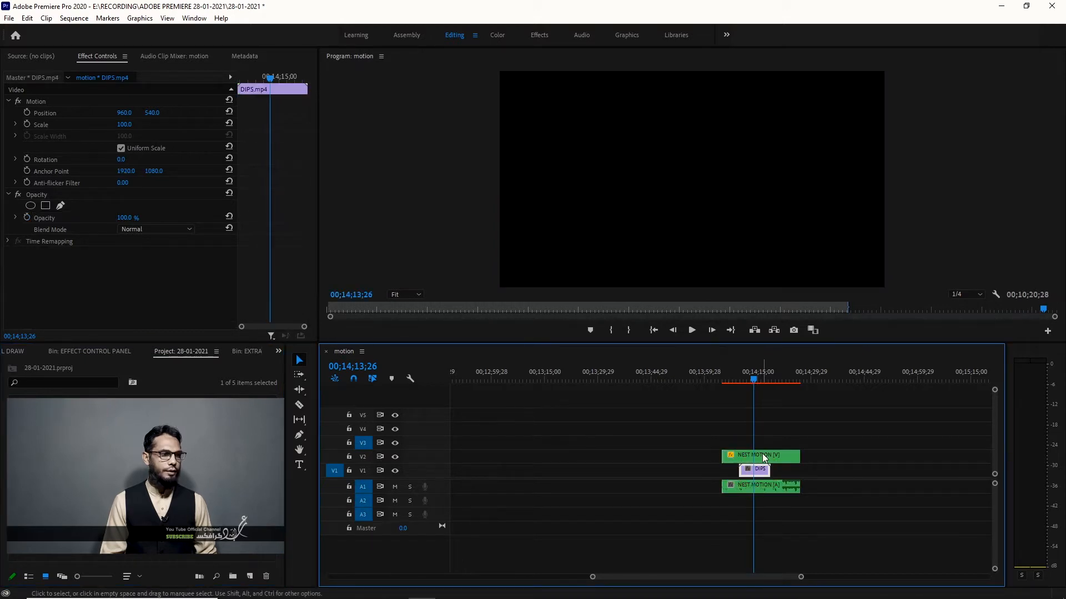
Shift the DIPS.mp4 clip on V1 to begin at the start of NEST MOTION and preview the fade over it
left_click(765, 457)
left_click(747, 381)
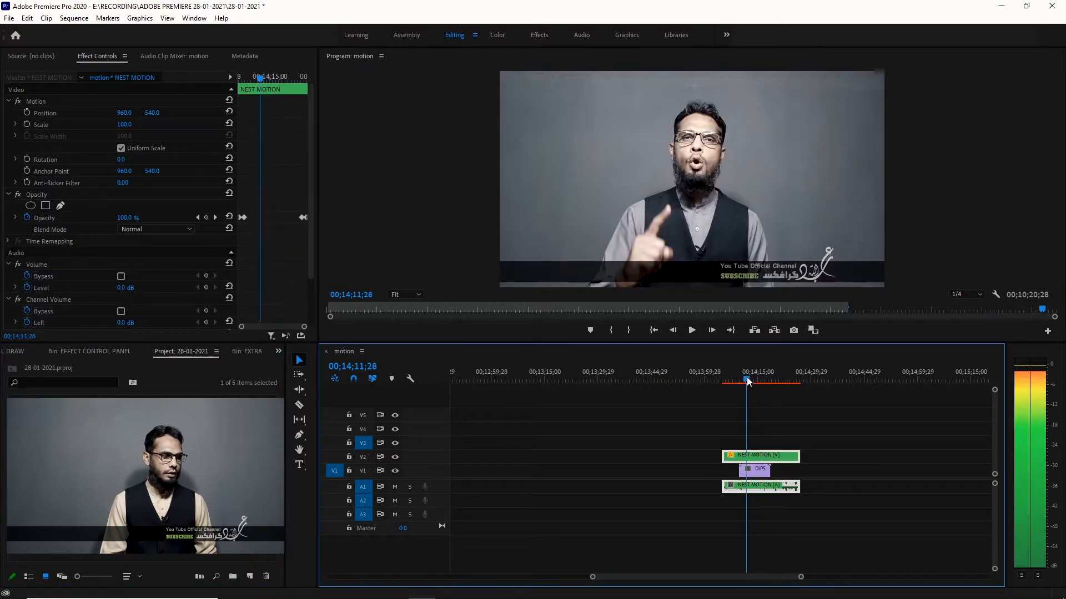
key("Up")
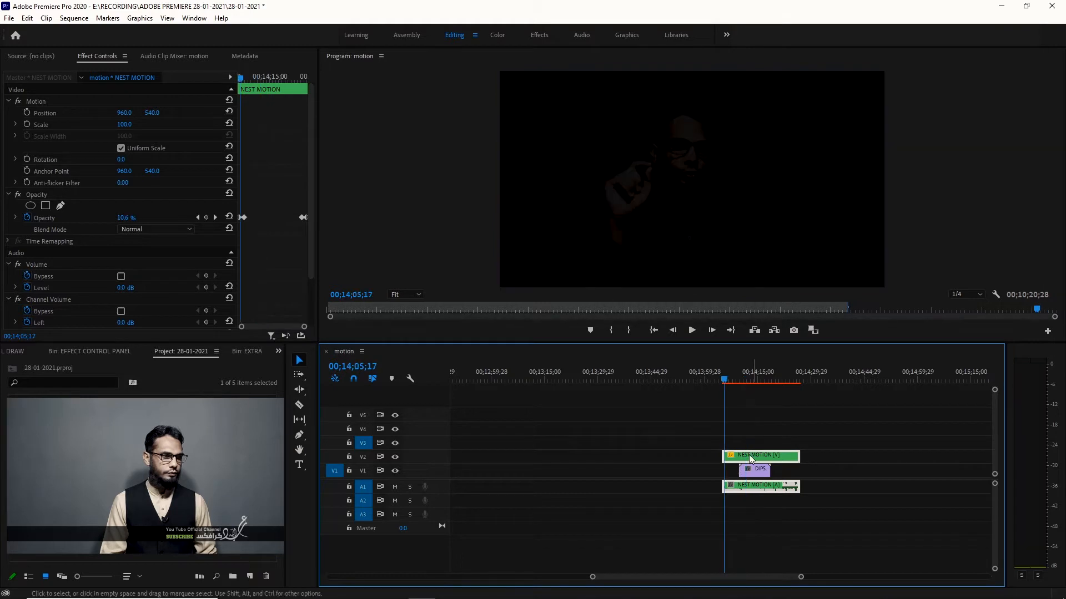
left_click_drag(747, 470, 729, 477)
left_click(729, 381)
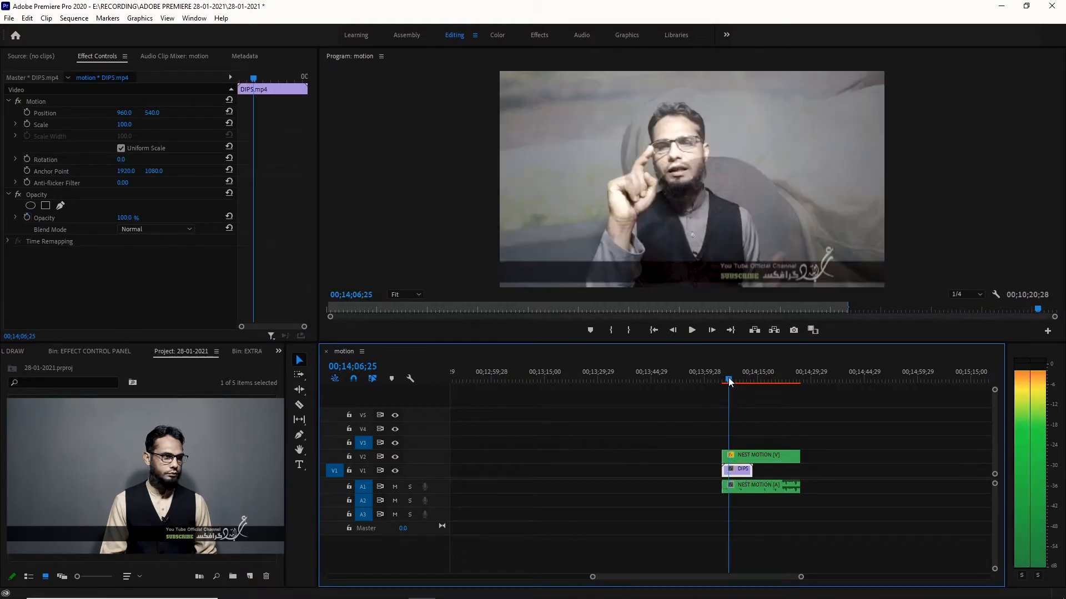
left_click_drag(729, 381, 729, 383)
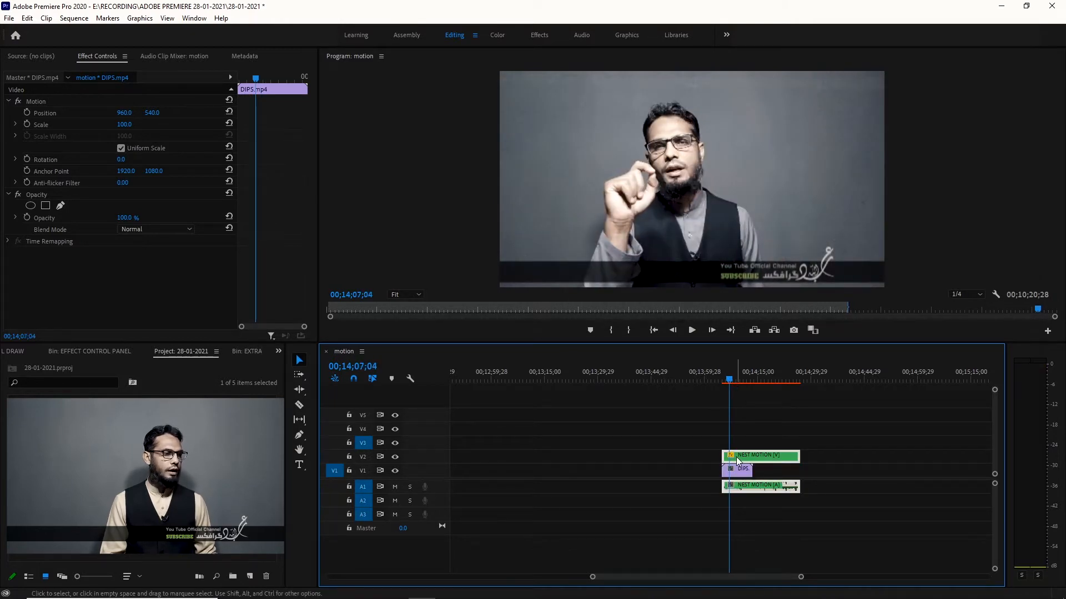
Turn off Opacity animation on the NEST MOTION clip, deleting its existing keyframes
left_click(737, 460)
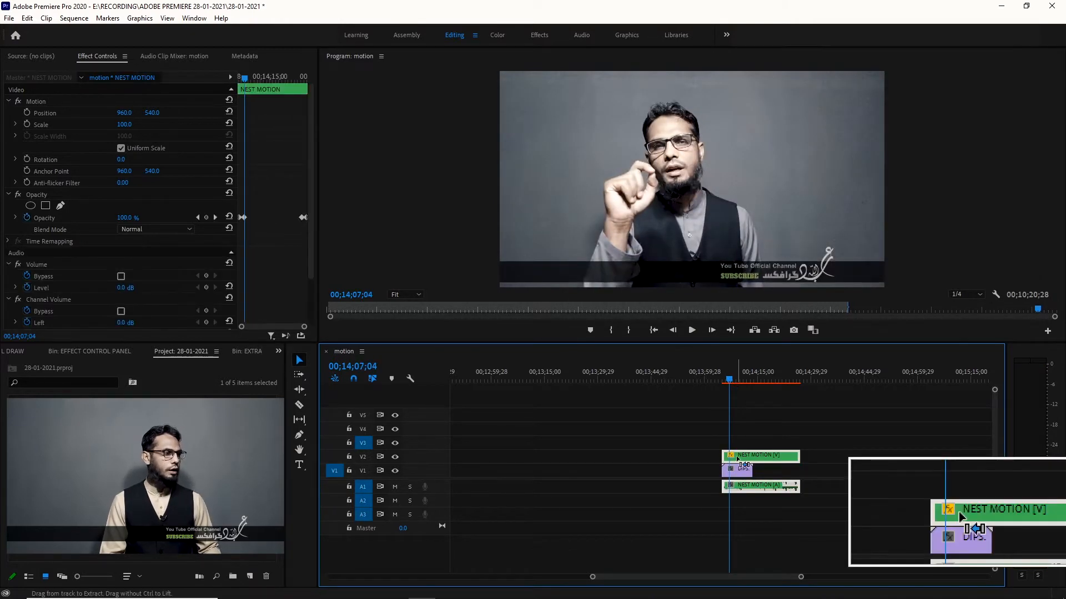
left_click(27, 218)
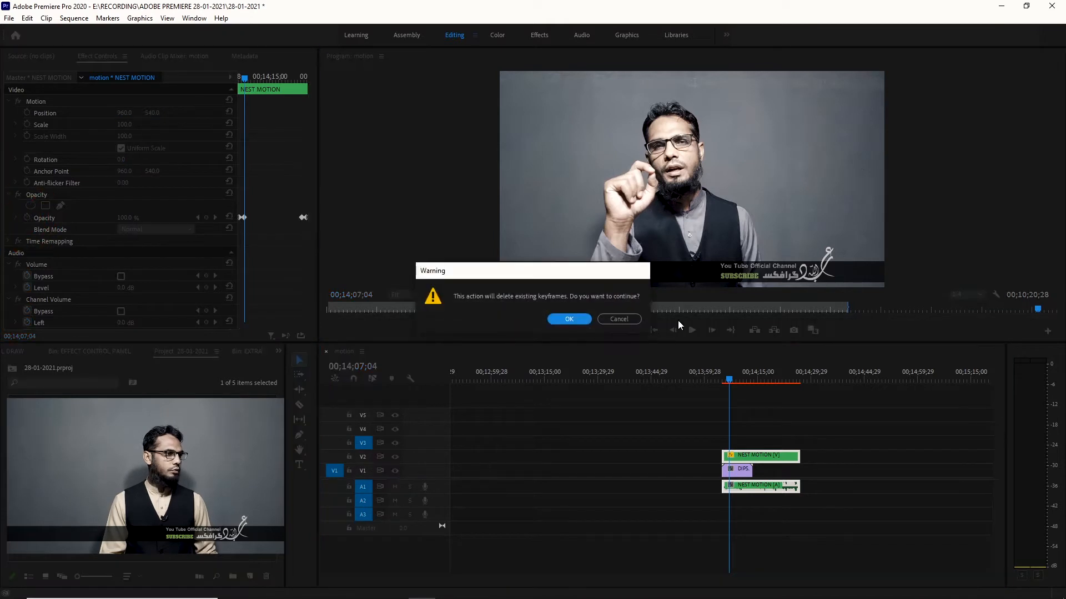
left_click(570, 324)
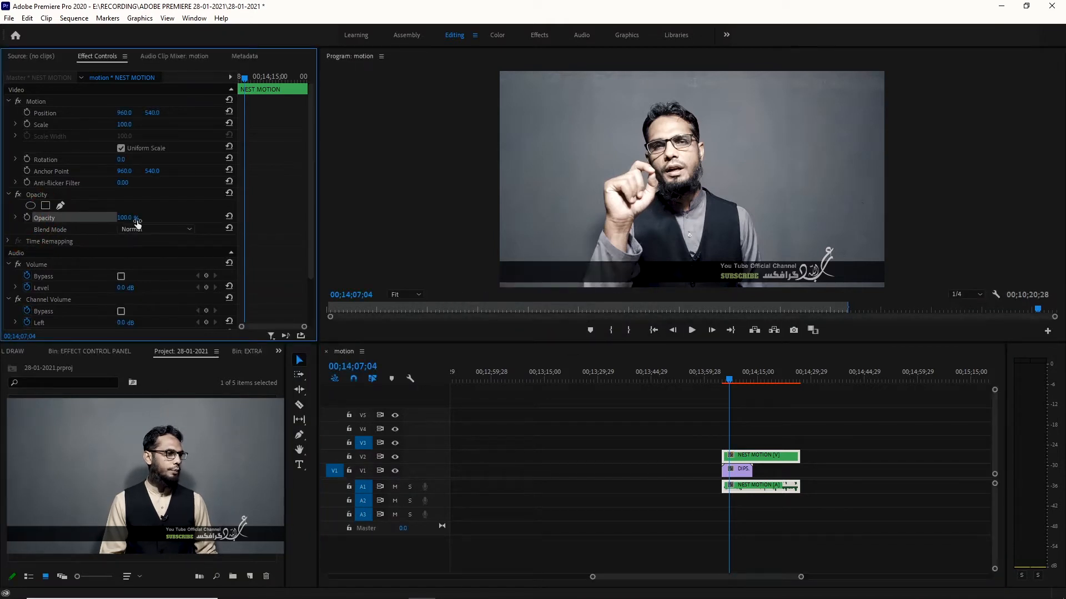
Try the NEST MOTION clip at 76% opacity over DIPS.mp4, preview the mix, and restore its opacity to 100%
left_click_drag(130, 221, 116, 221)
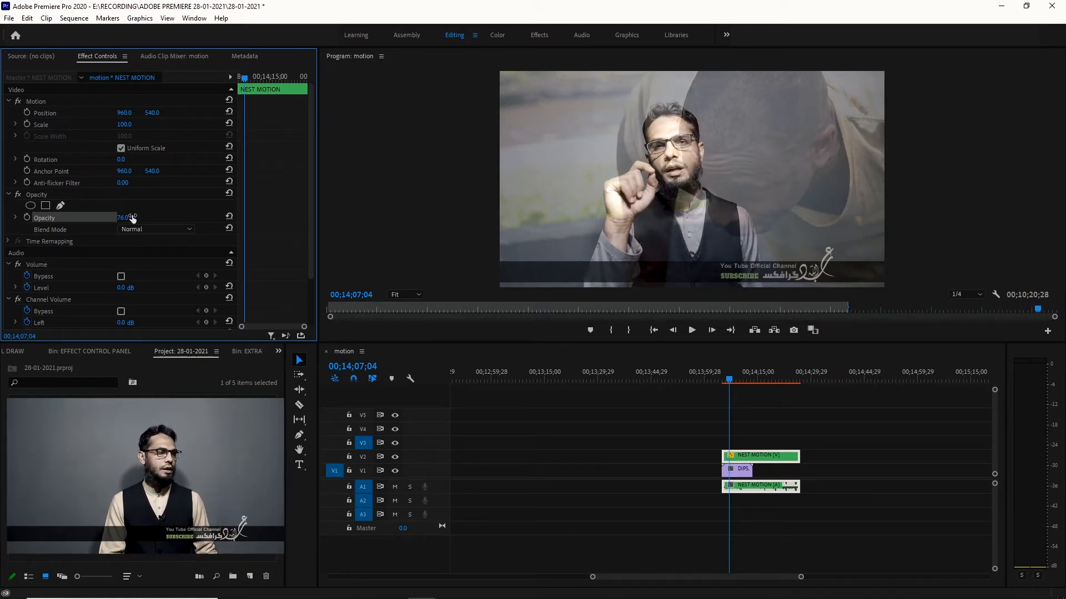
left_click_drag(729, 383, 728, 382)
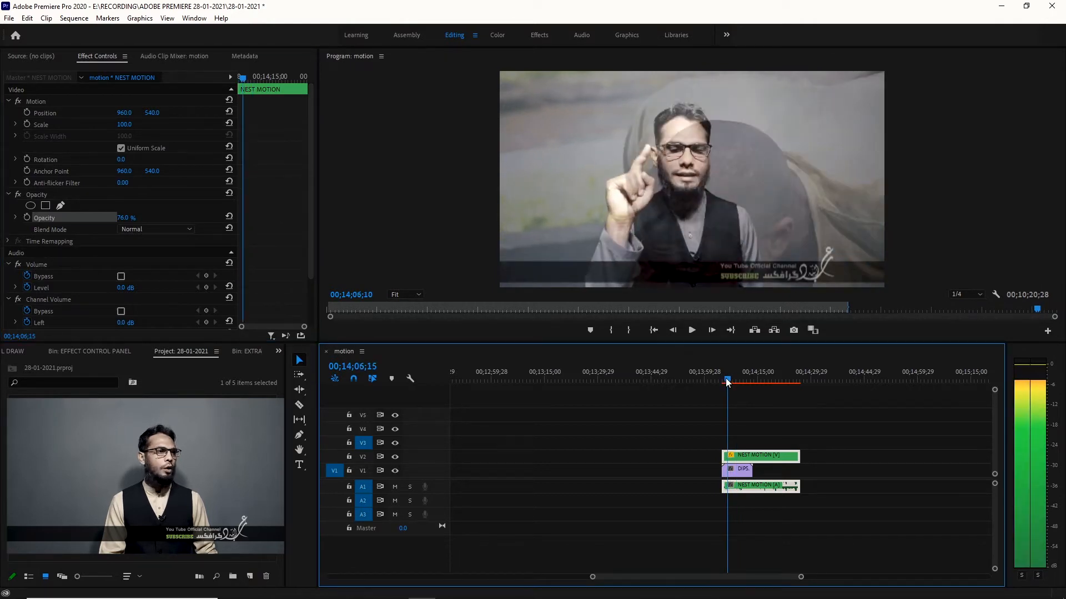
left_click_drag(727, 382, 726, 382)
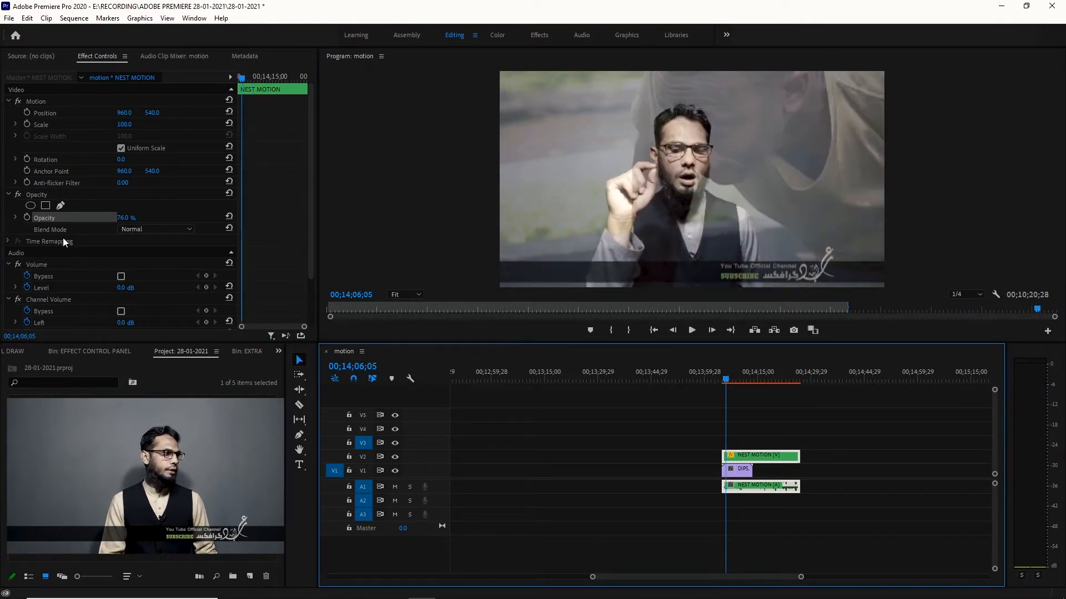
left_click(125, 218)
type("100")
key("Return")
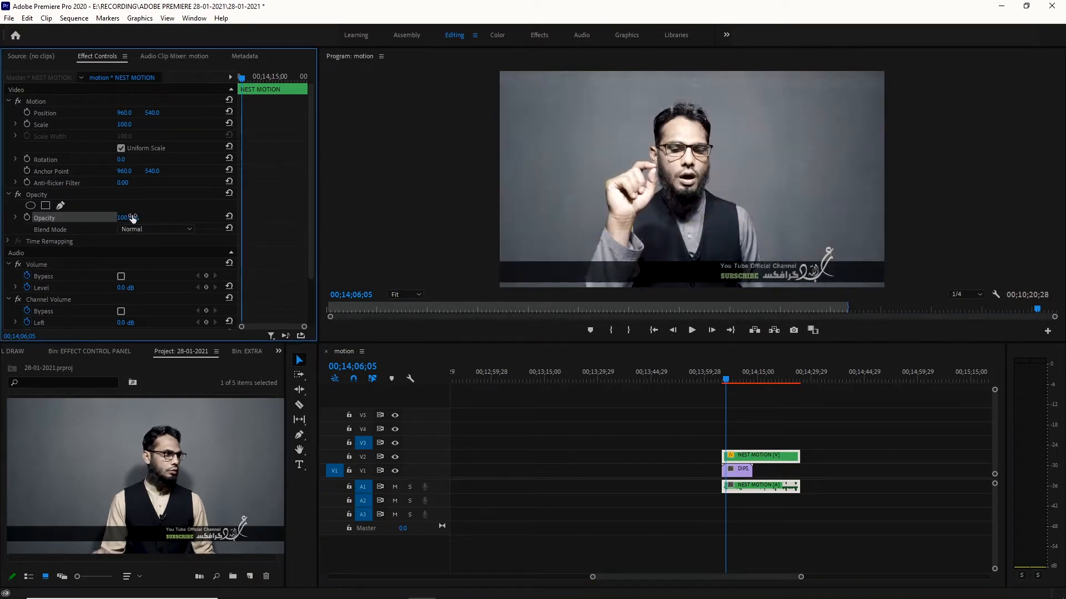
Try the Dissolve, Darken, Multiply, Color Burn and Linear Burn blend modes on the NEST MOTION clip, returning it to Normal
left_click(144, 230)
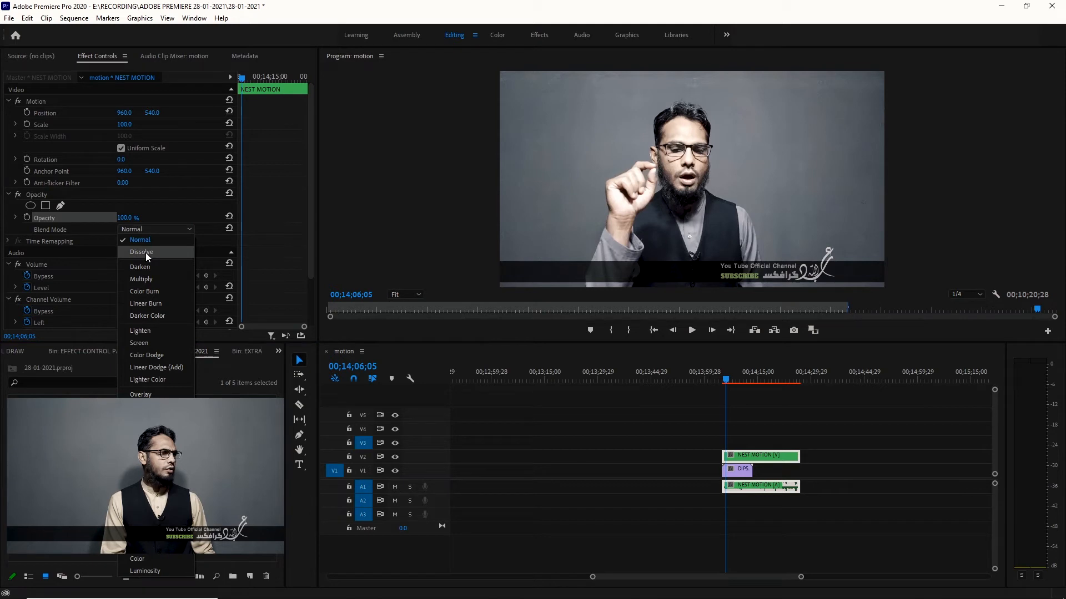
left_click(148, 253)
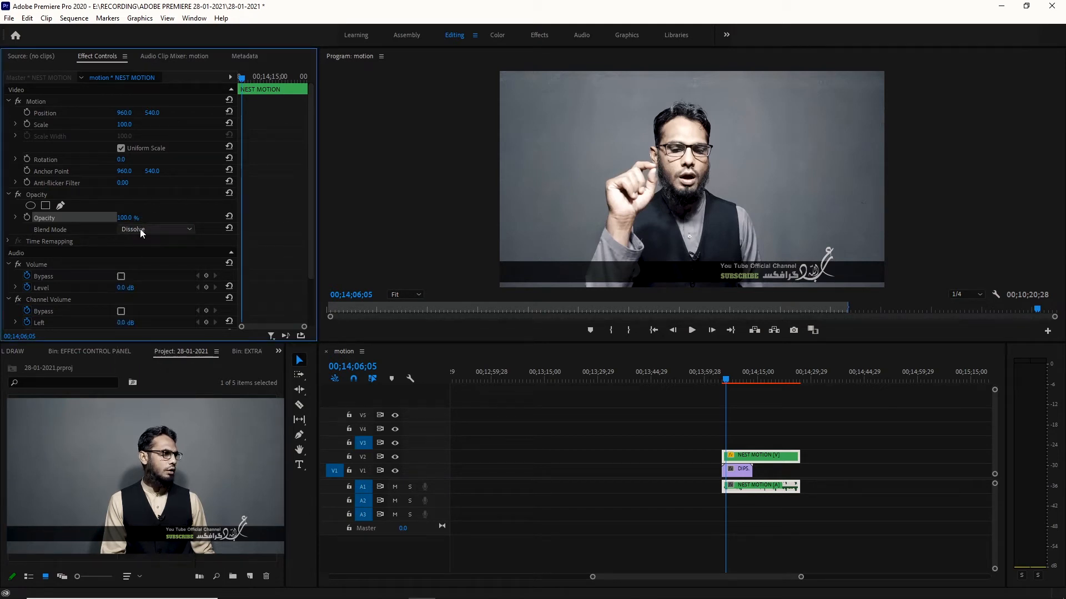
left_click(139, 229)
left_click(141, 271)
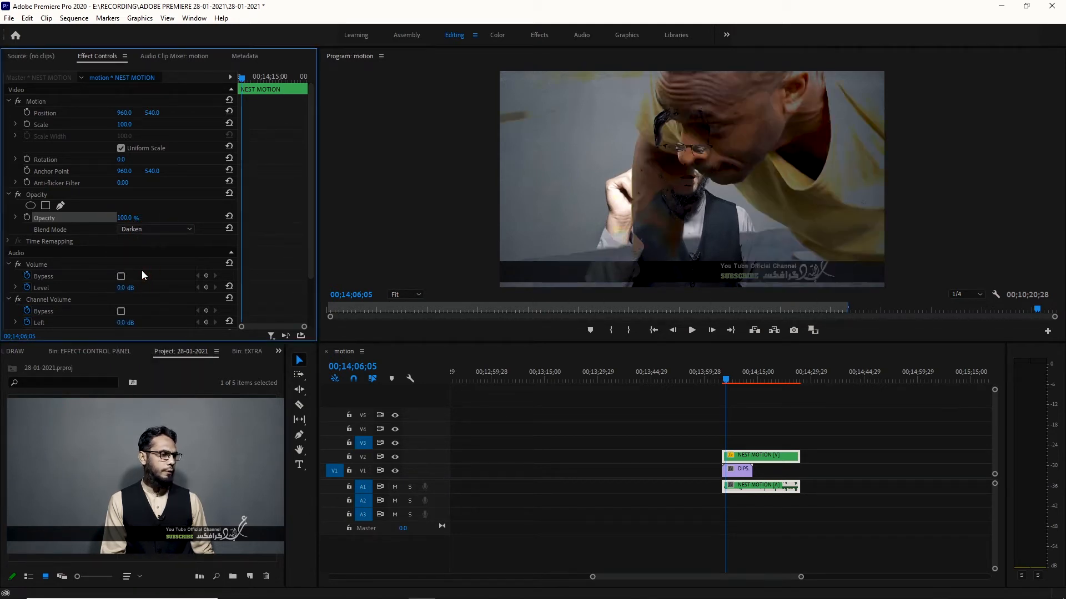
left_click(138, 228)
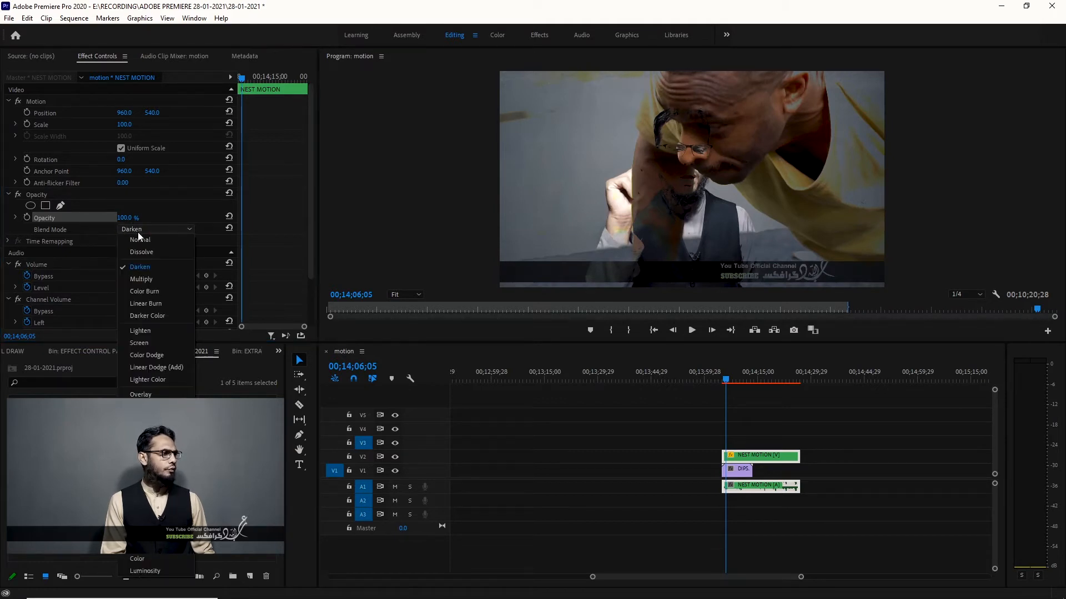
left_click(140, 285)
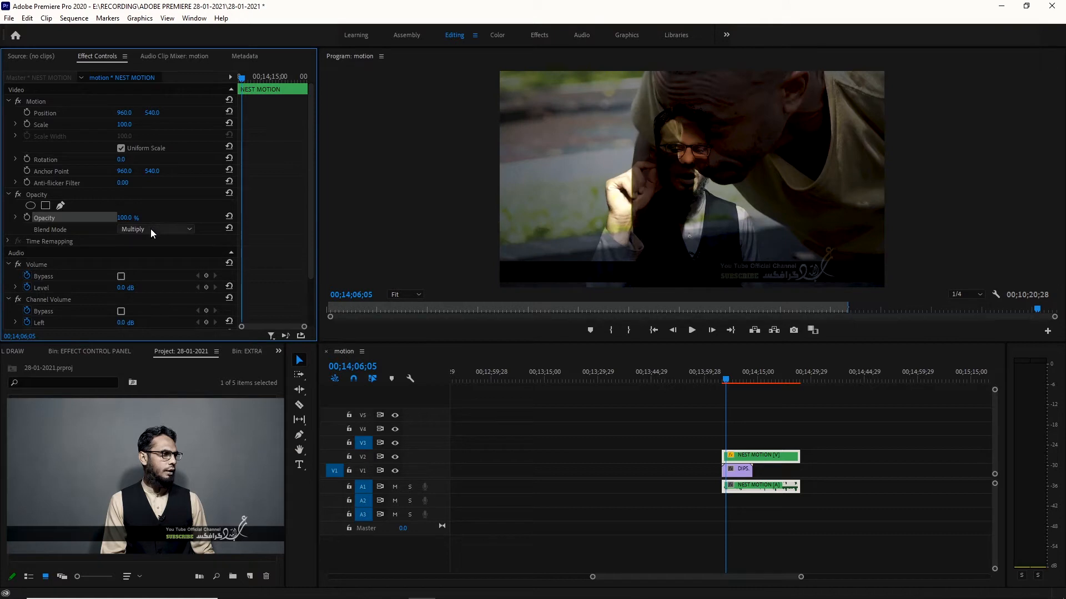
left_click(151, 229)
left_click(147, 288)
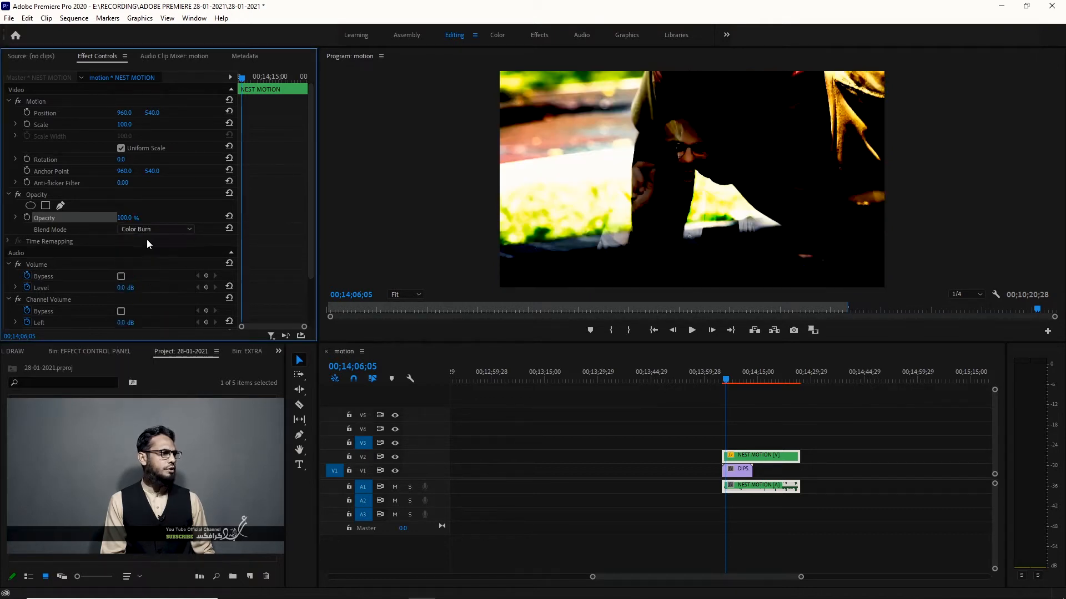
left_click(147, 230)
left_click(138, 304)
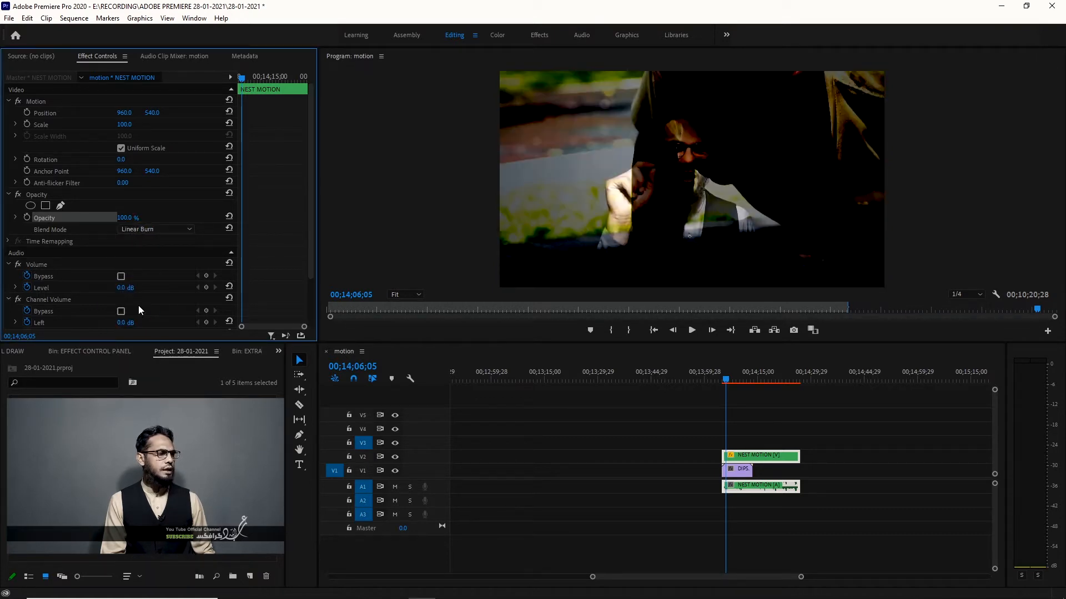
left_click(148, 230)
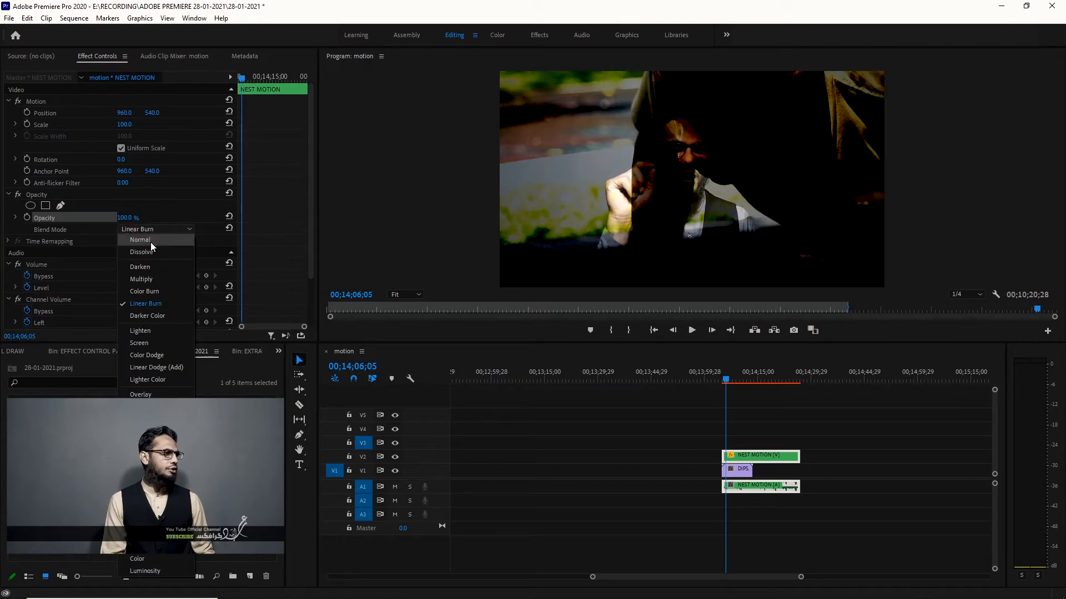
left_click(151, 241)
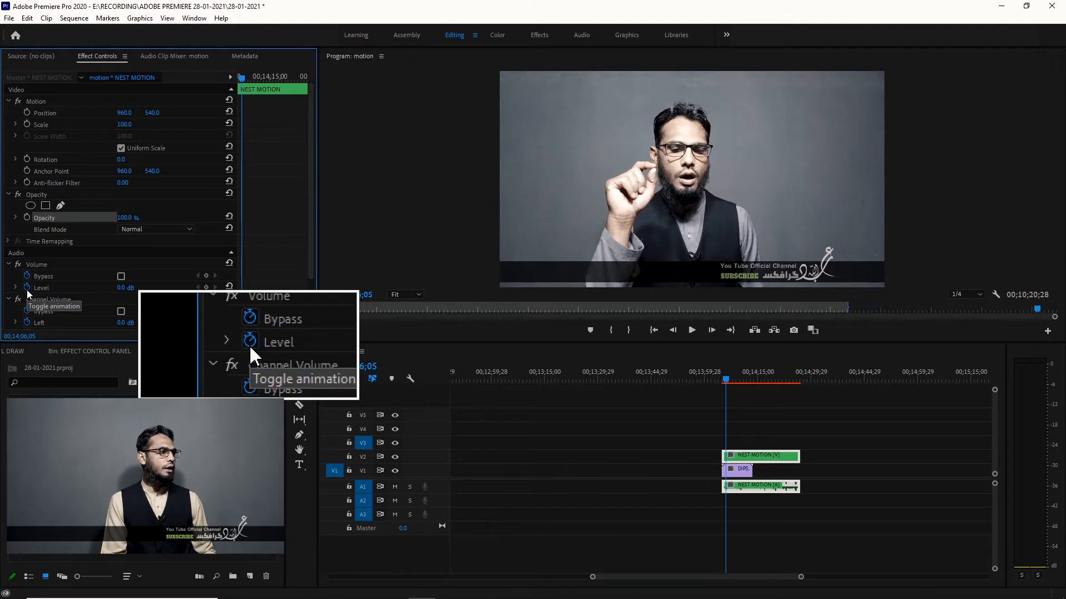
Turn off animation for the NEST MOTION clip's volume Level and expand the A1 track's height to show its waveform
left_click(27, 290)
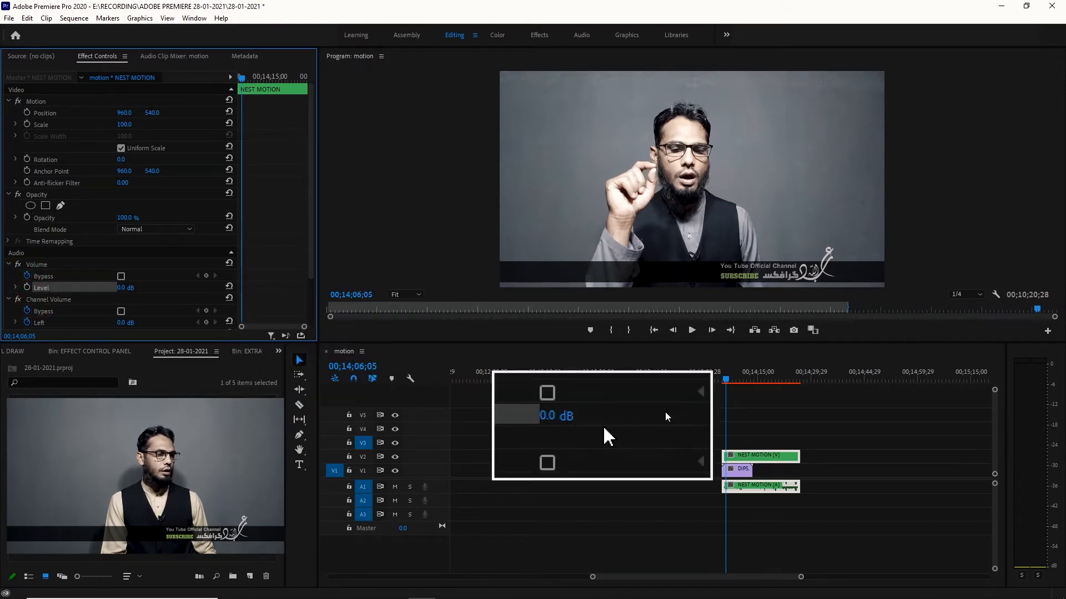
left_click(712, 484)
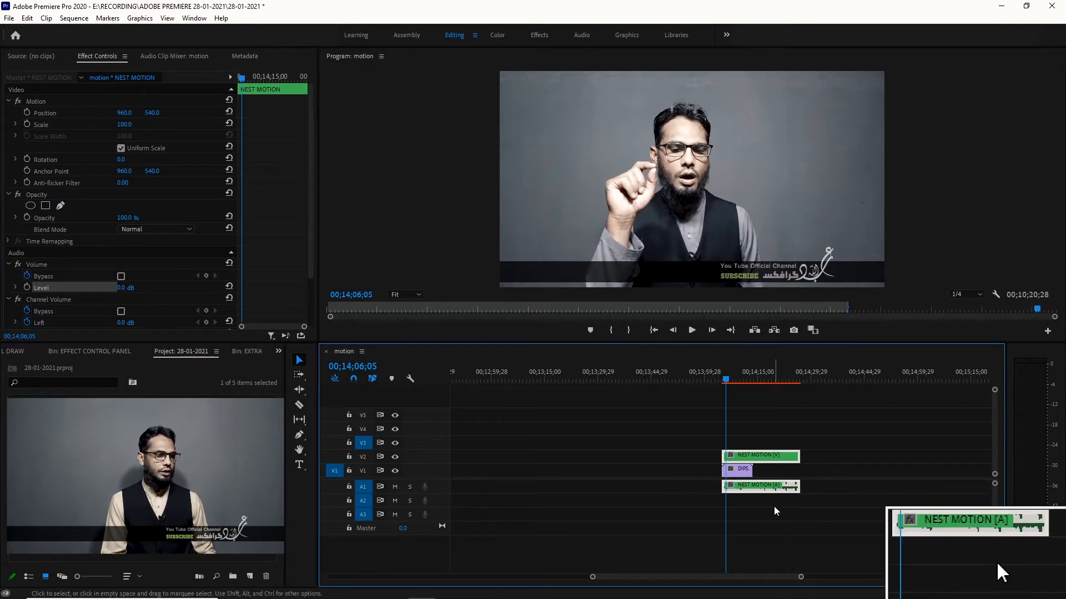
left_click(737, 488)
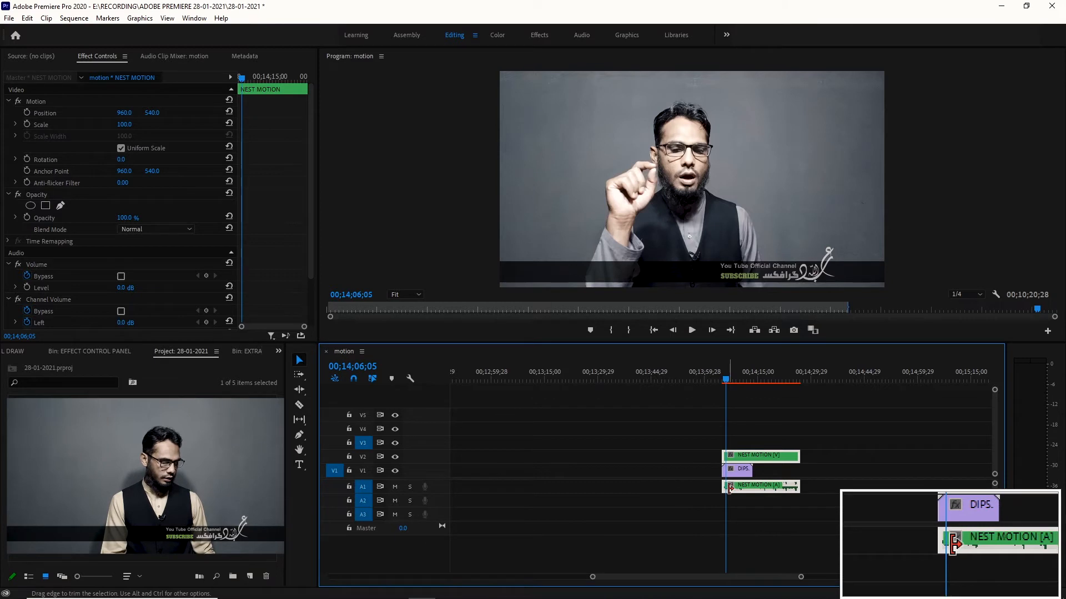
scroll(356, 490, "up", 1)
scroll(356, 490, "up", 3)
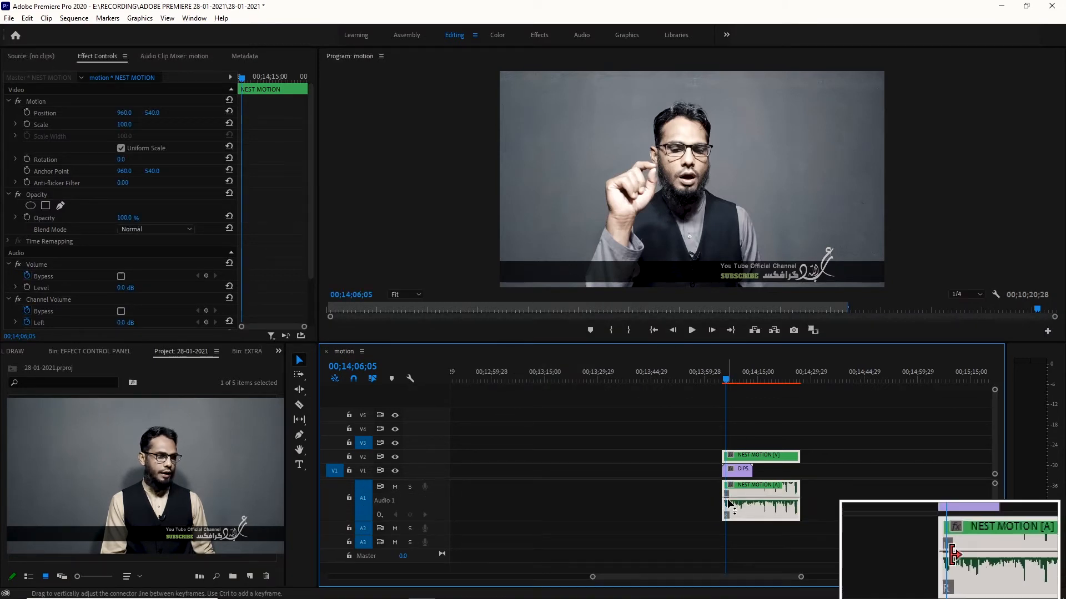
Adjust the volume line of the NEST MOTION audio on A1, bringing its level to -3.4 dB
left_click_drag(740, 499, 740, 501)
left_click_drag(741, 491, 740, 488)
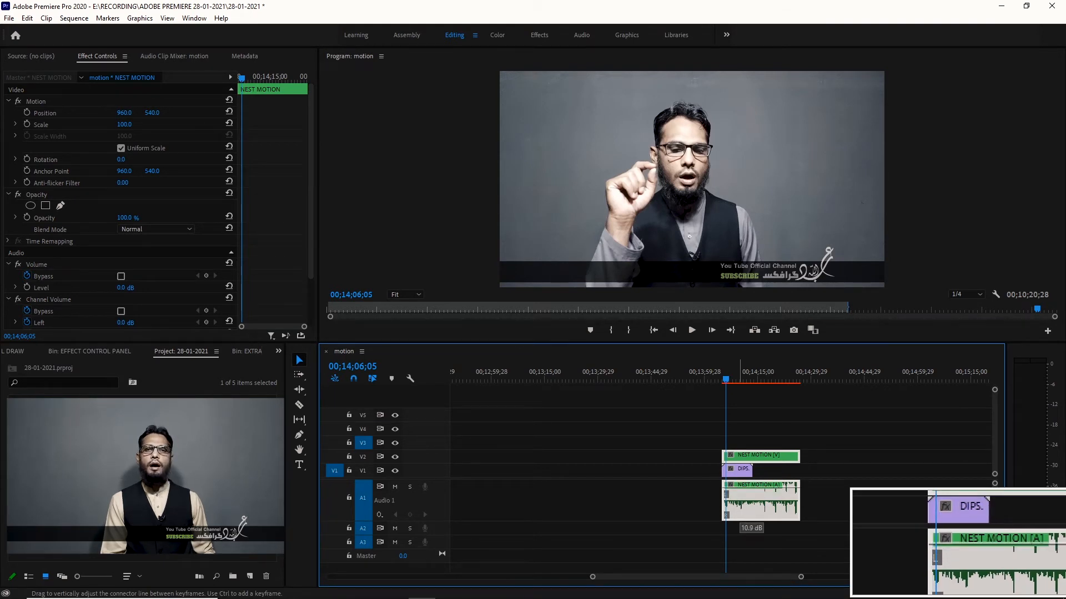
left_click_drag(741, 488, 741, 504)
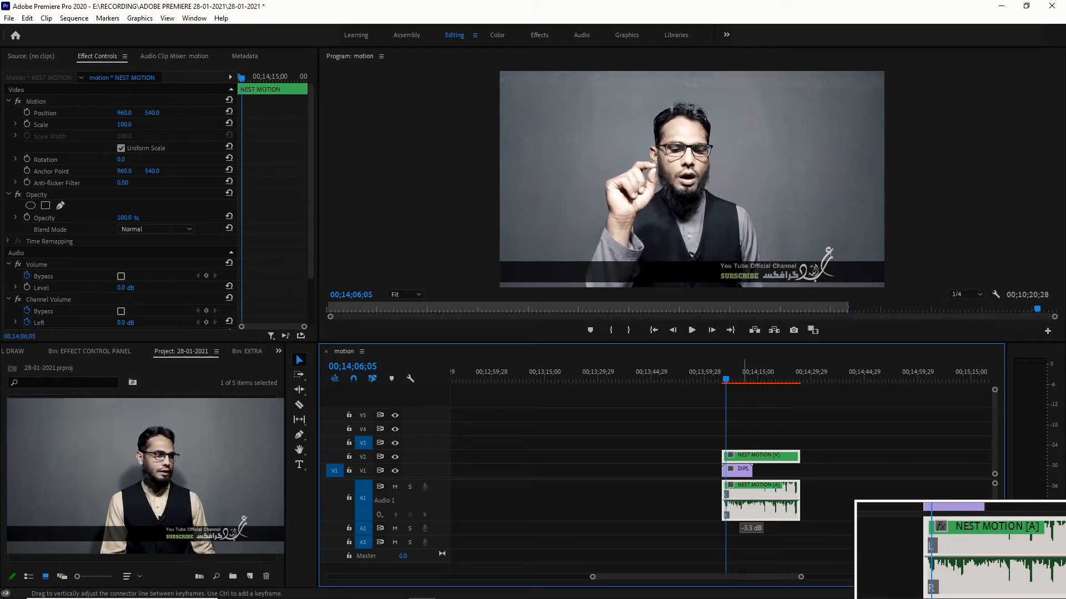
left_click_drag(741, 504, 741, 505)
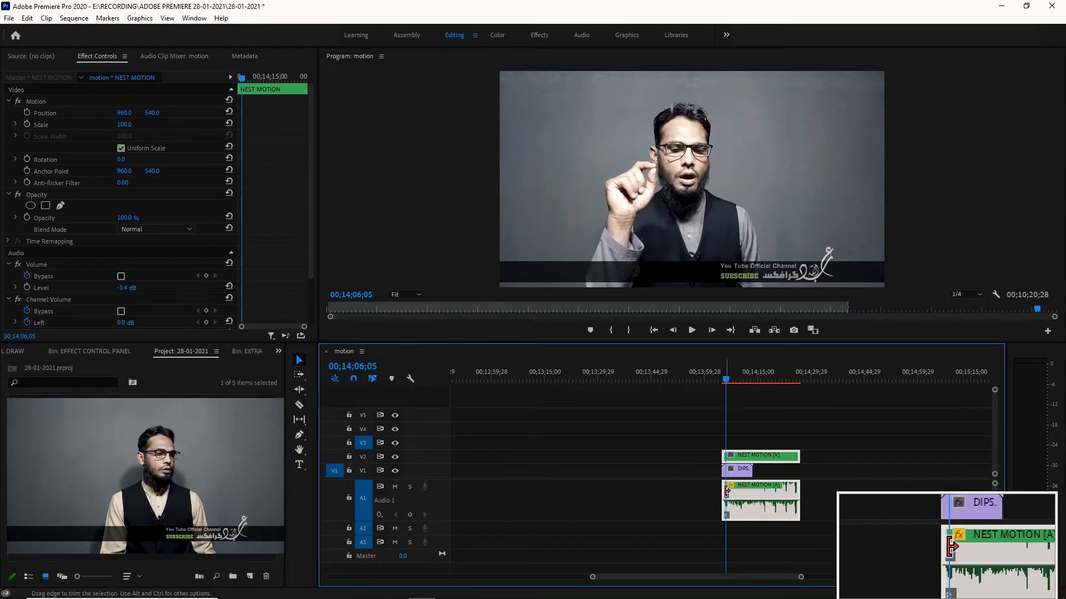
Try the NEST MOTION audio level at 10.0 dB and 14.7 dB, and lower its volume line on A1
left_click_drag(741, 504, 740, 488)
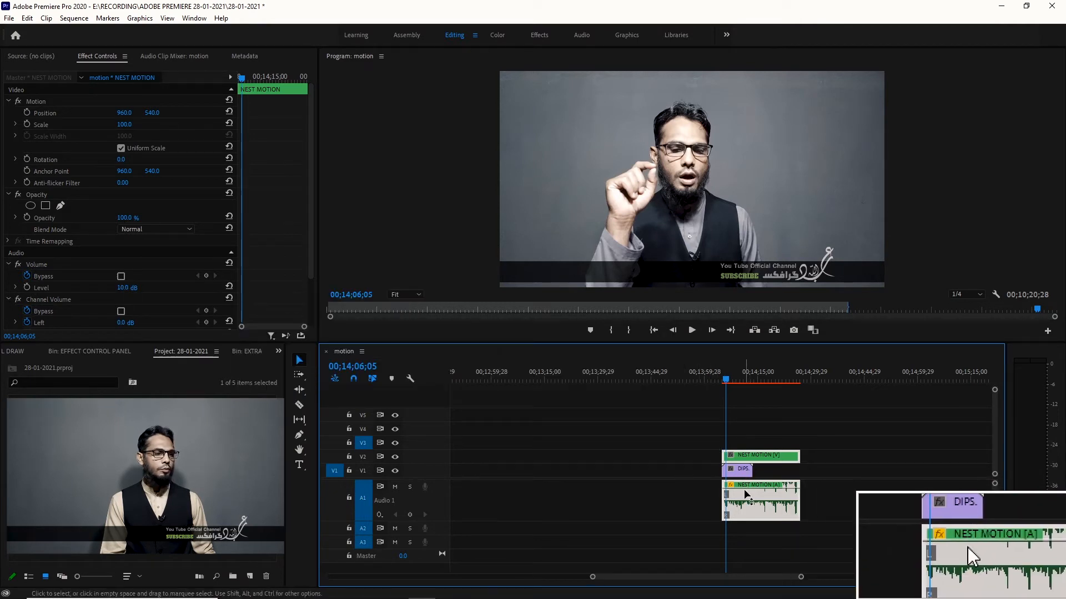
mouse_move(127, 291)
left_mouse_down()
mouse_move(116, 292)
mouse_move(133, 289)
left_mouse_up()
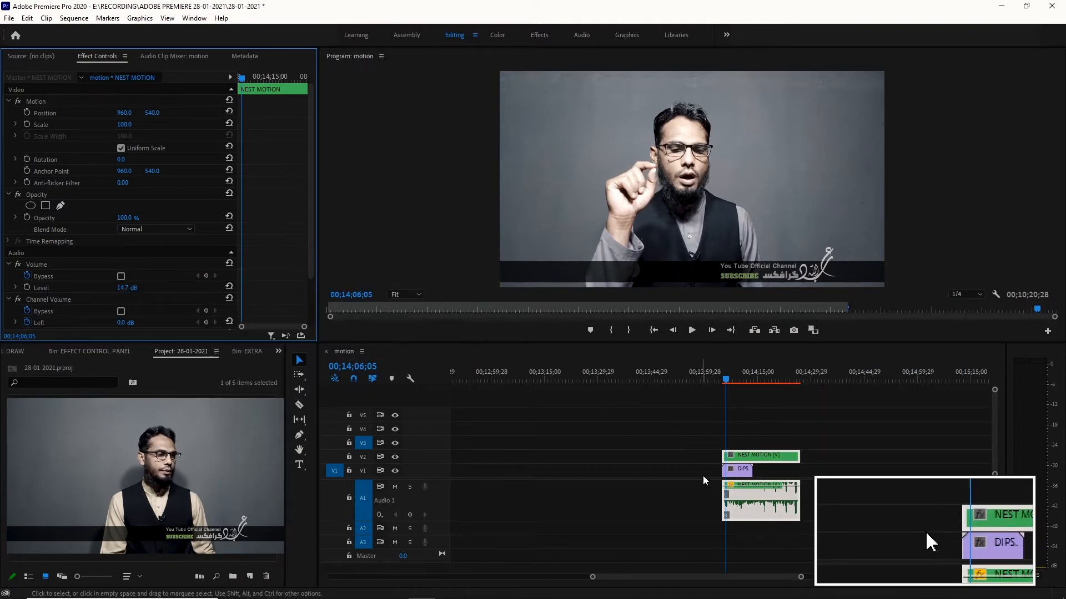
left_click_drag(741, 485, 745, 512)
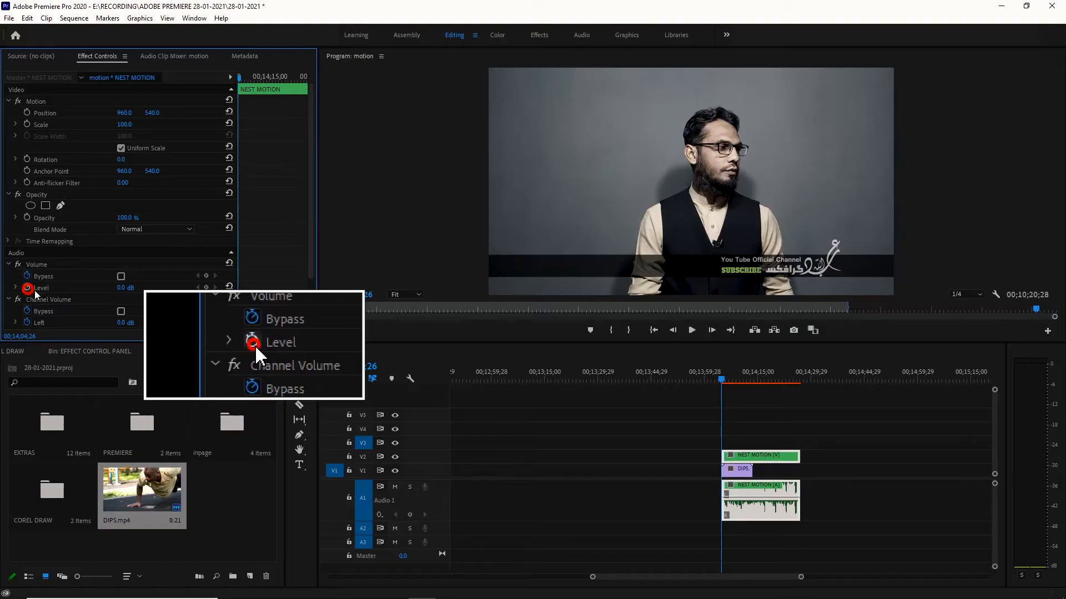
Keyframe the NEST MOTION volume Level at -5.0 dB at the clip's start and add a second keyframe at 00;14;08;12
left_click(28, 288)
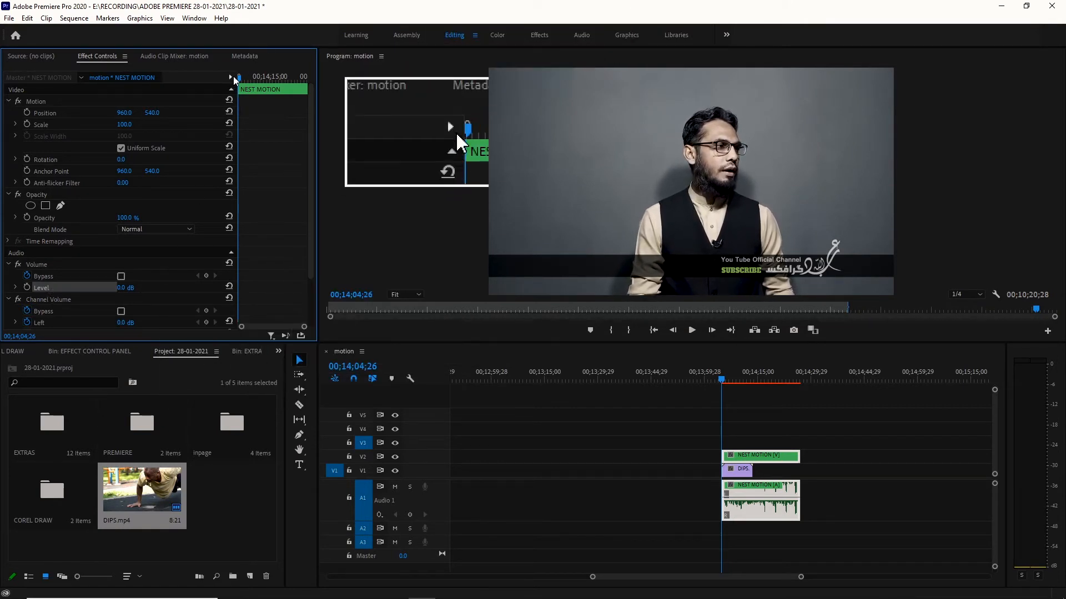
left_click(121, 289)
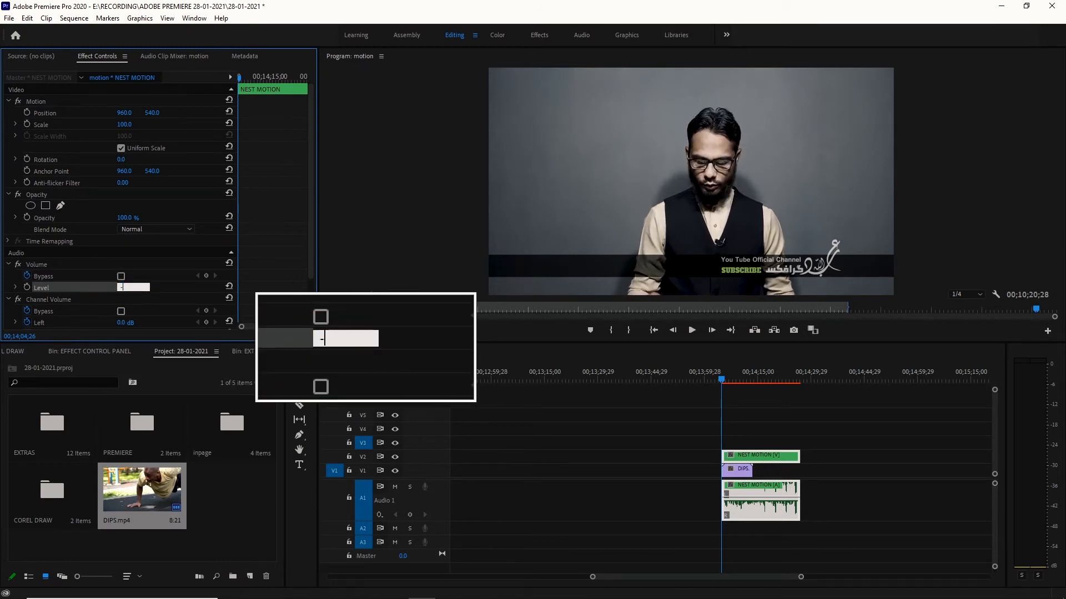
key("Return")
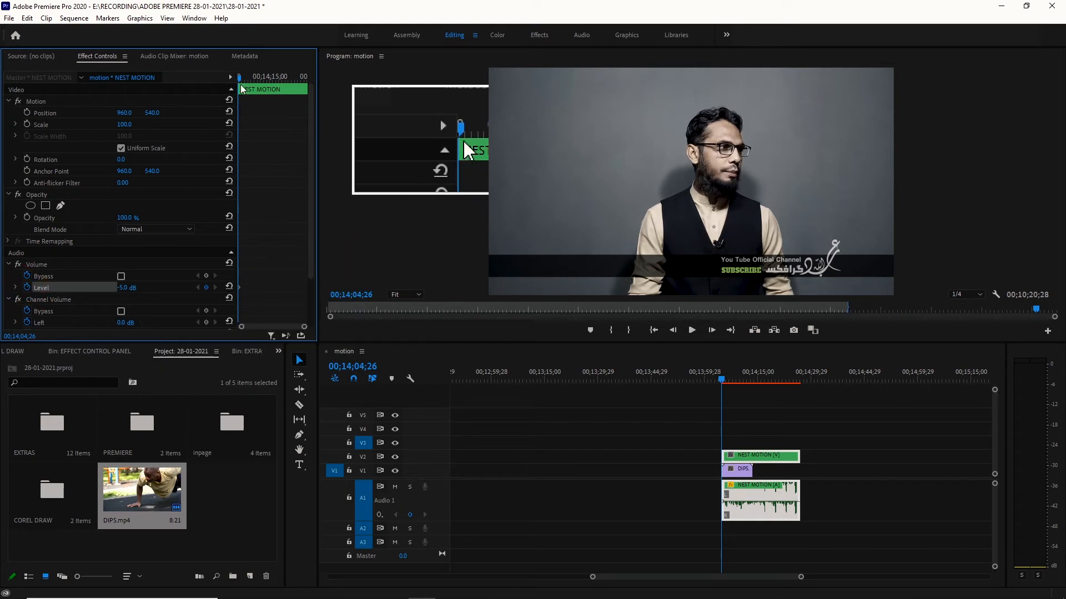
left_click_drag(239, 78, 248, 92)
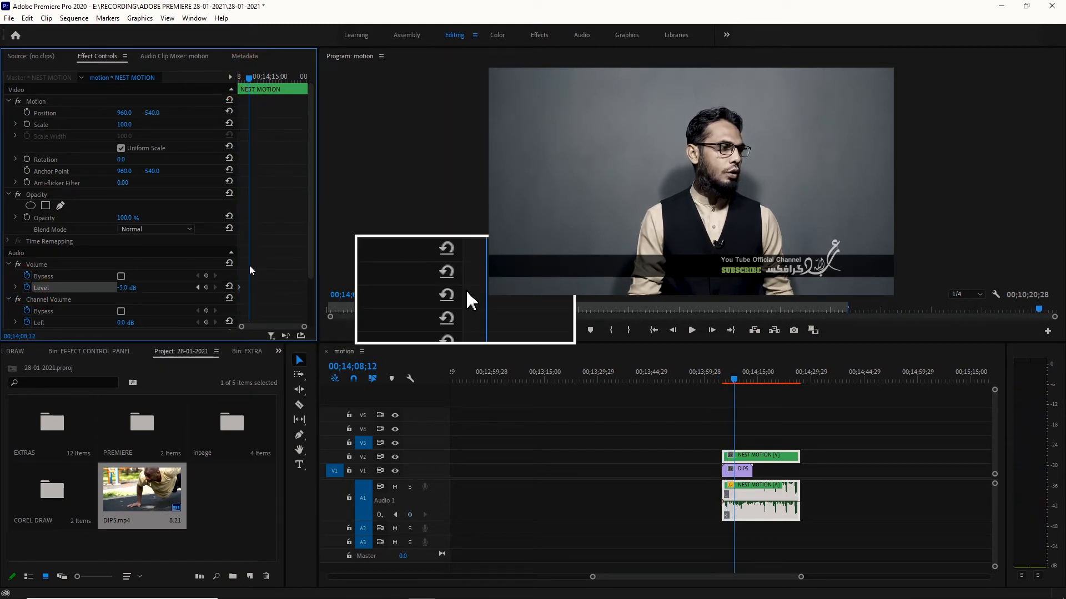
left_click(206, 287)
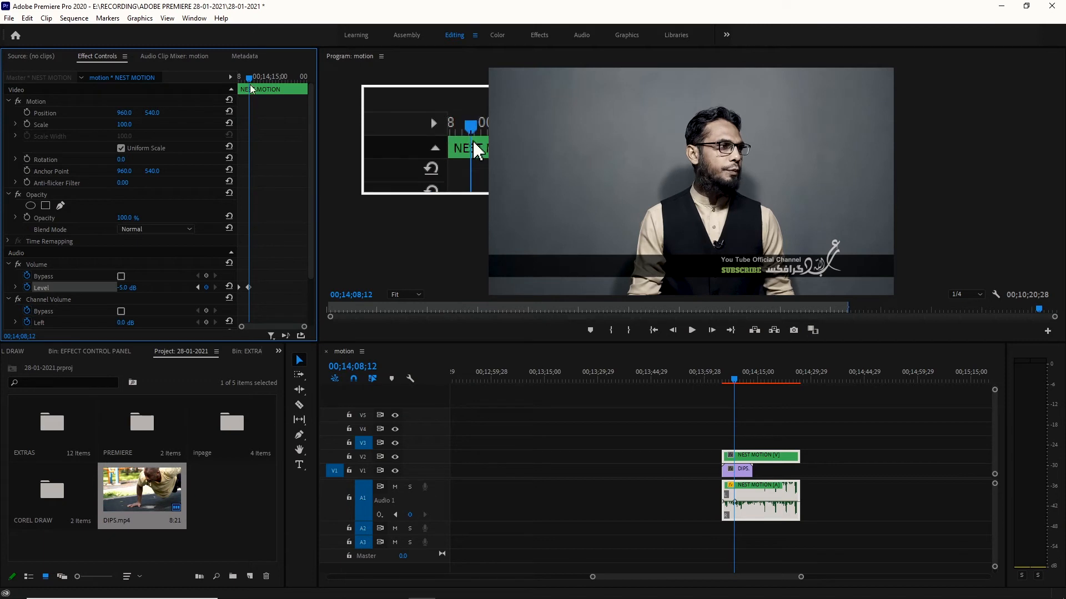
Keyframe the volume Level at 2.0 dB at 00;14;08;27 and add another keyframe with that value at 00;14;10;10
left_click_drag(249, 79, 252, 80)
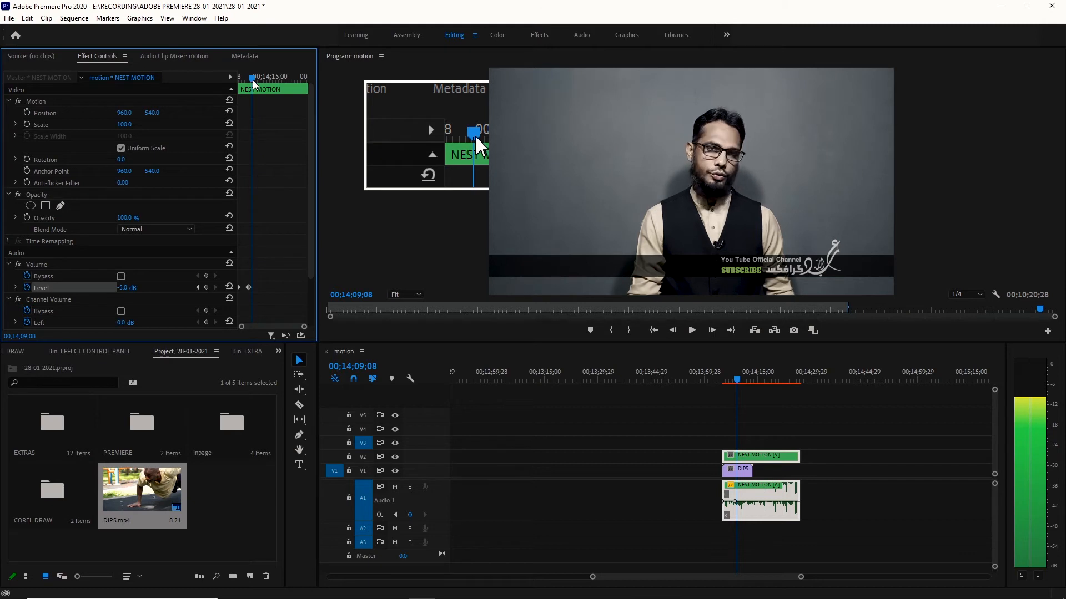
left_click_drag(253, 80, 250, 84)
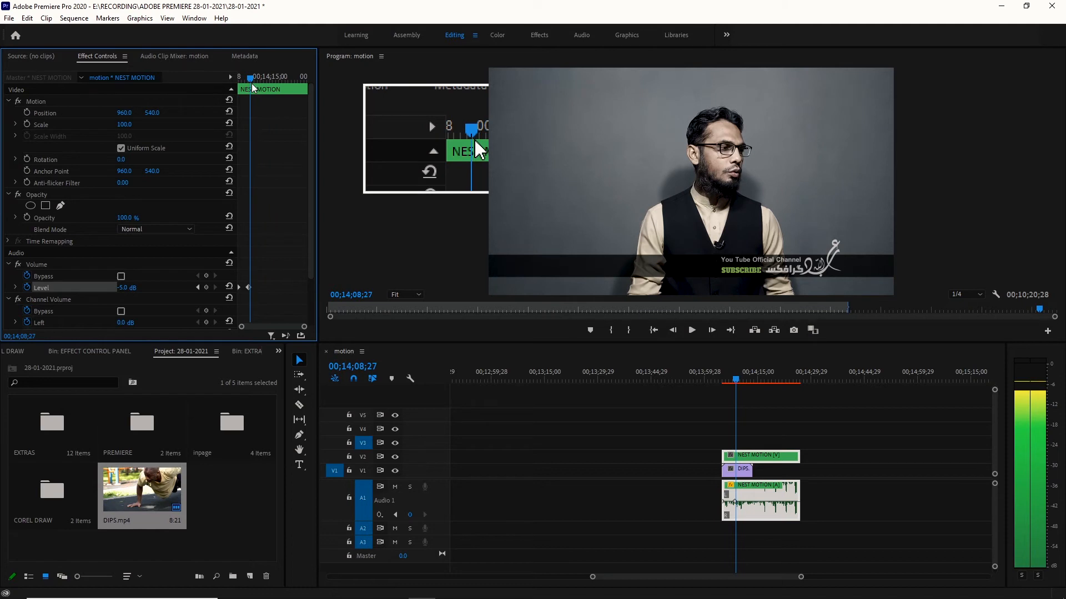
left_click(123, 288)
type("0")
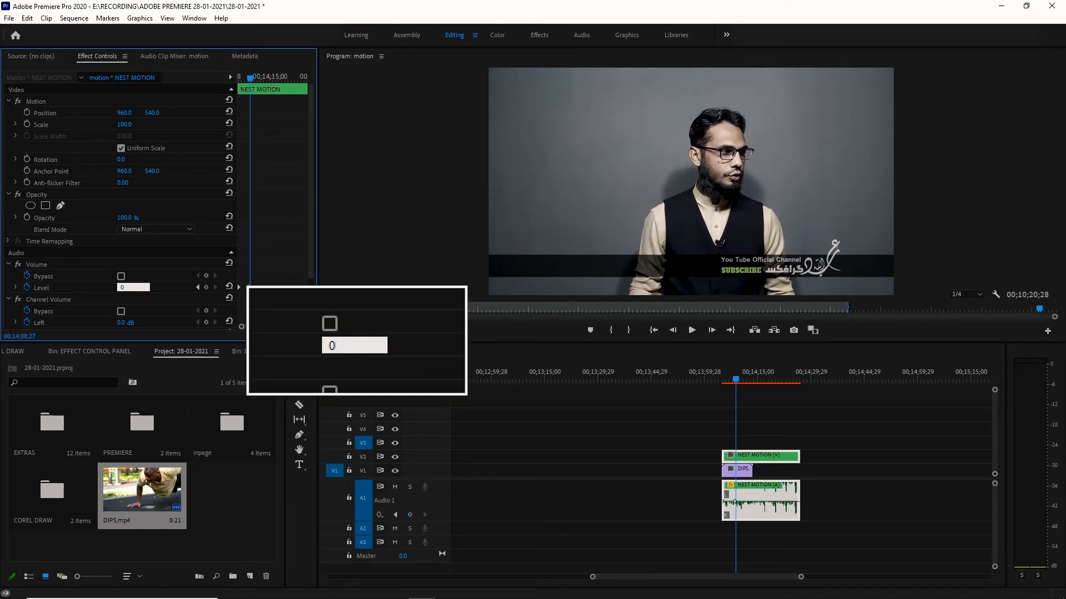
key("BackSpace")
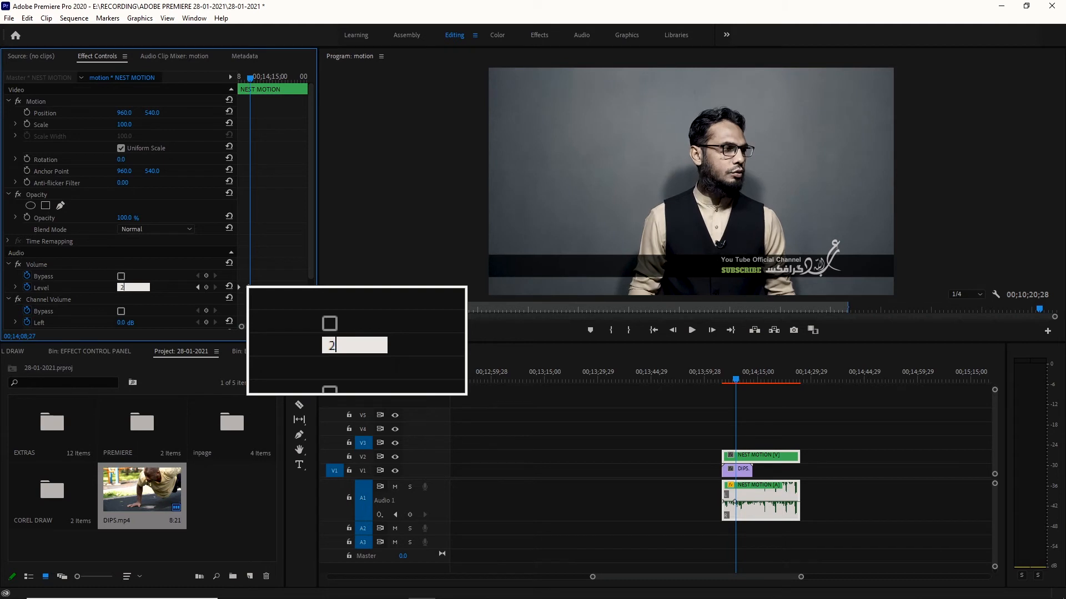
key("Return")
left_click_drag(249, 78, 254, 81)
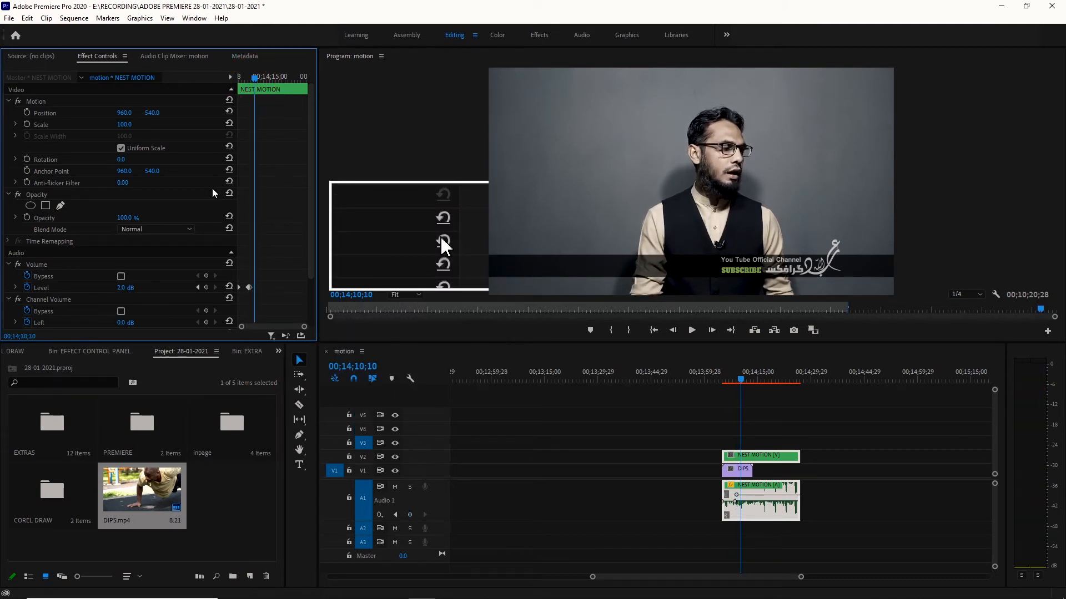
left_click(206, 288)
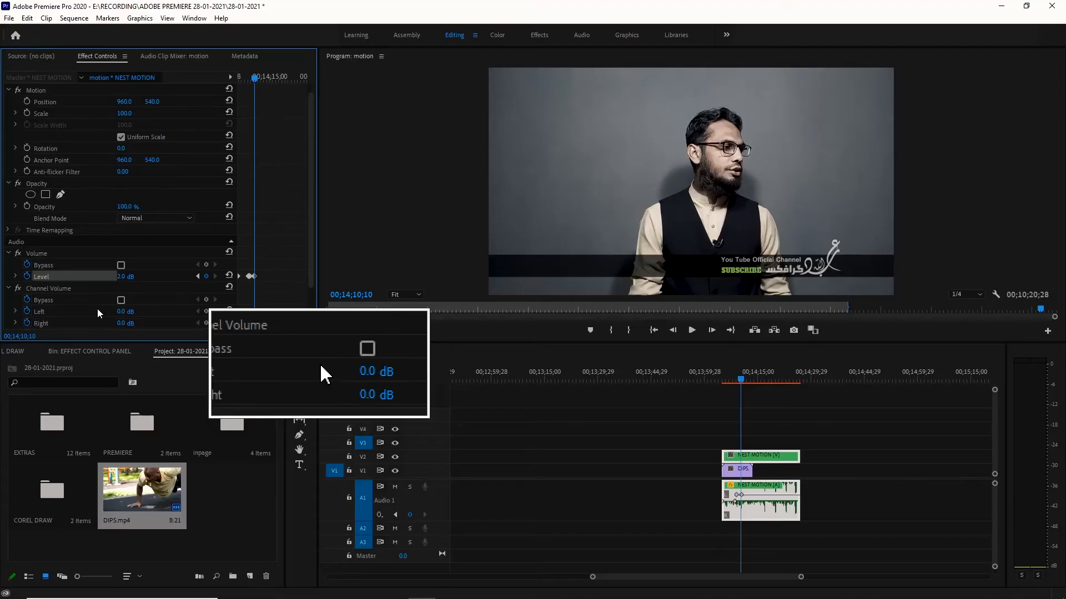
Scrub through the volume keyframes of the NEST MOTION clip to preview the level change
scroll(95, 310, "down", 2)
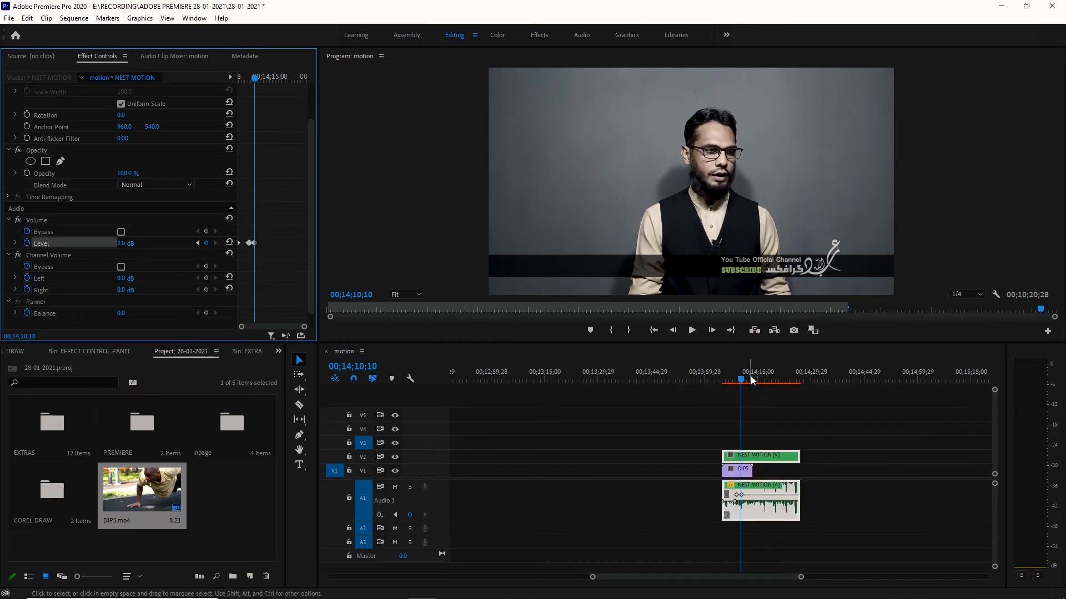
left_click(749, 380)
left_click_drag(749, 380, 732, 387)
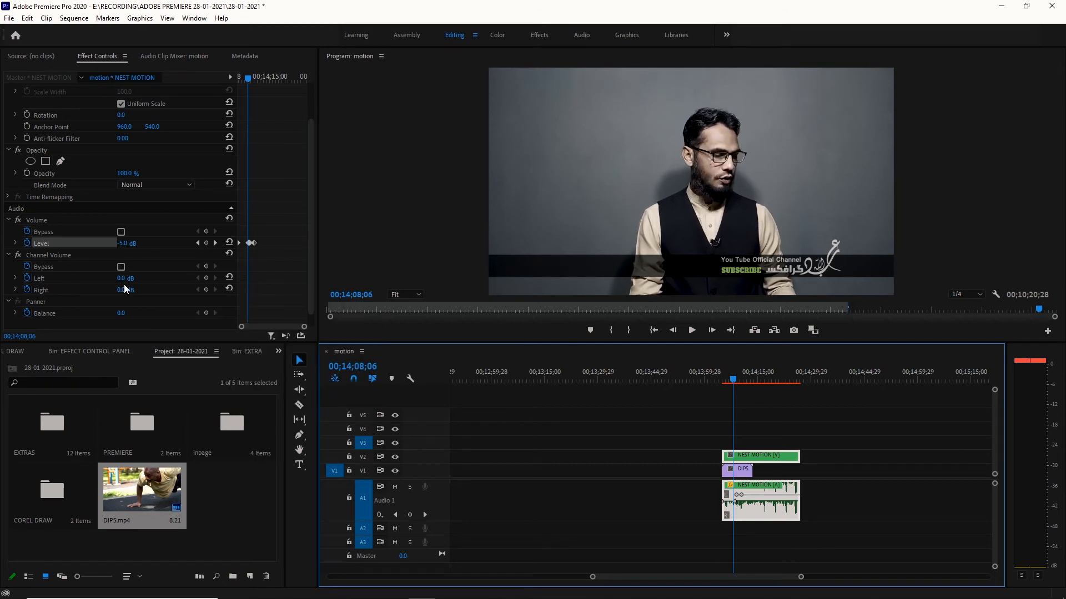
Turn off animation for the Left channel volume, preview it at -10.5 dB and -281.1 dB, and restore it to 0.0 dB
left_click(26, 278)
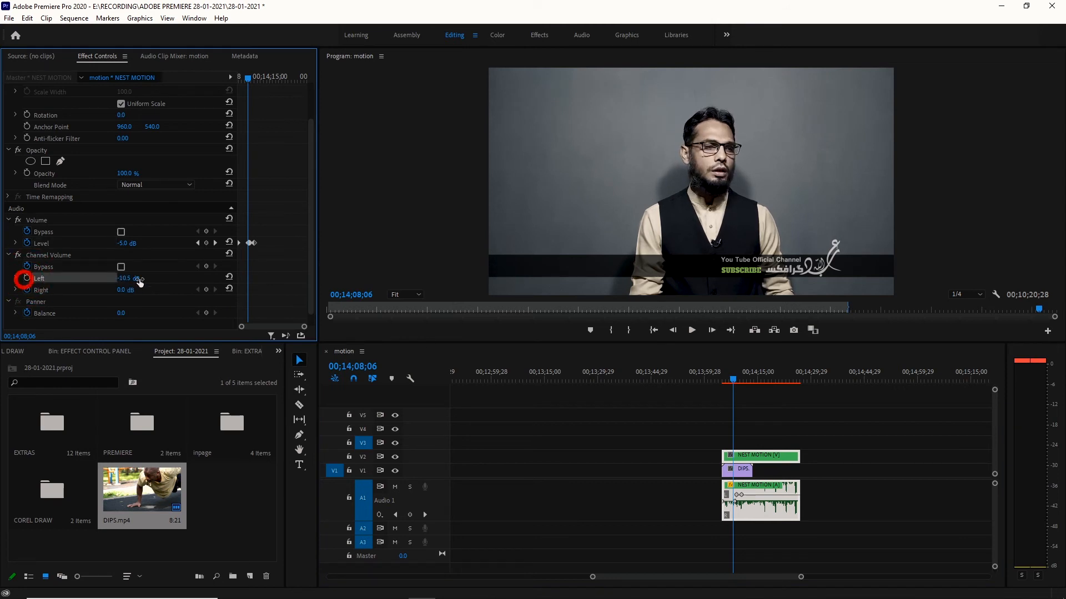
left_click_drag(742, 375, 750, 382)
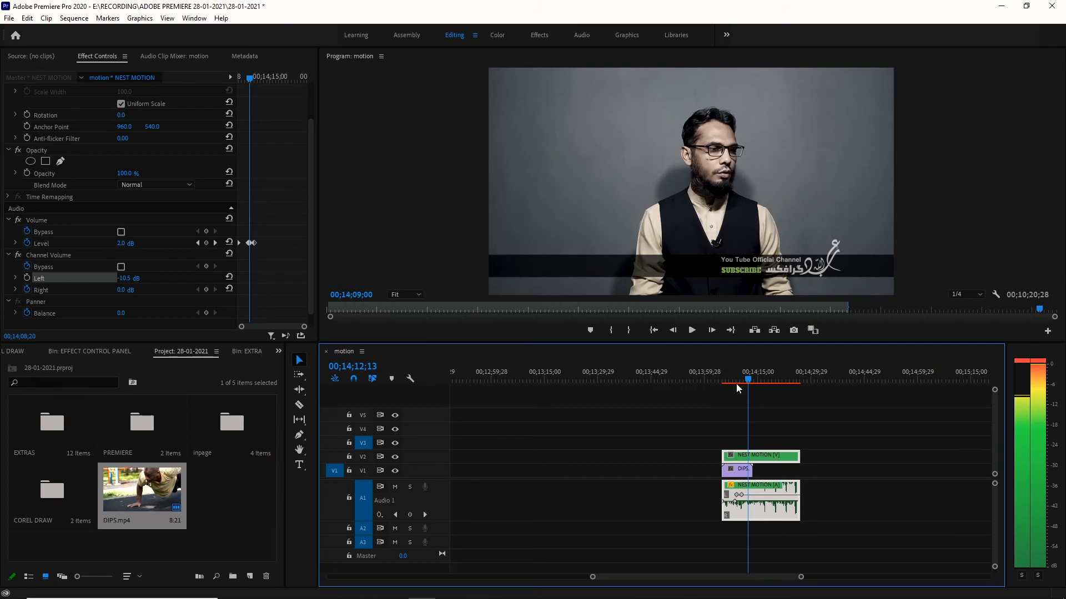
left_click(733, 381)
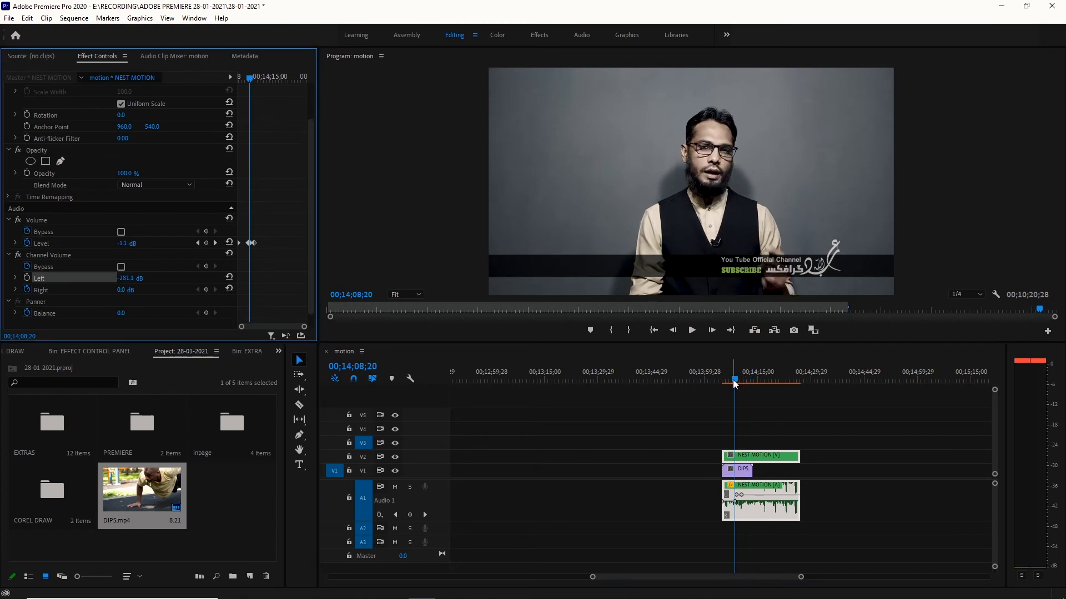
left_click_drag(733, 380, 740, 381)
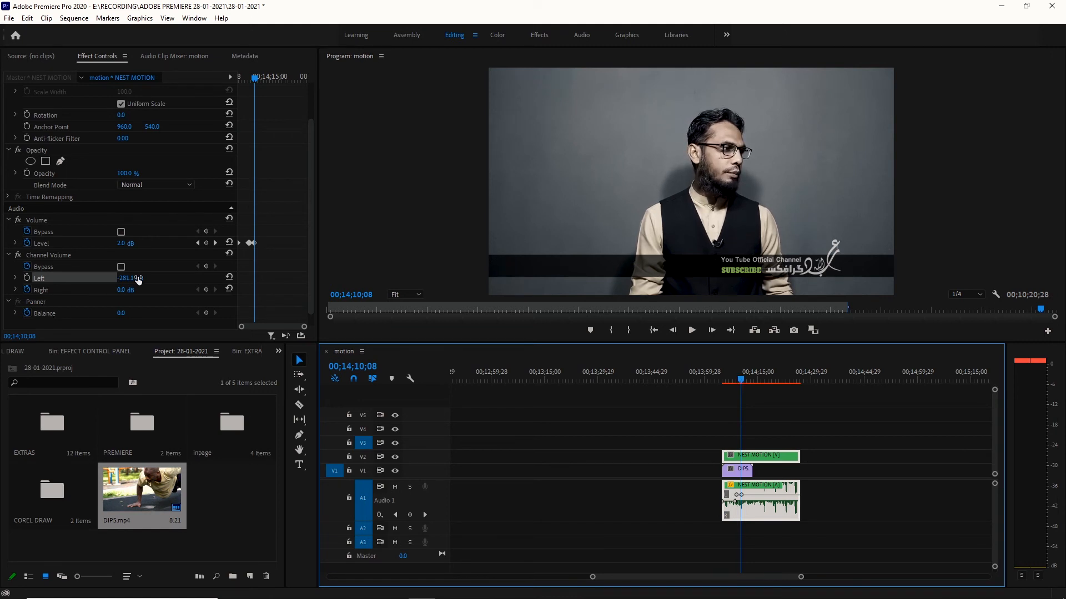
left_click(223, 284)
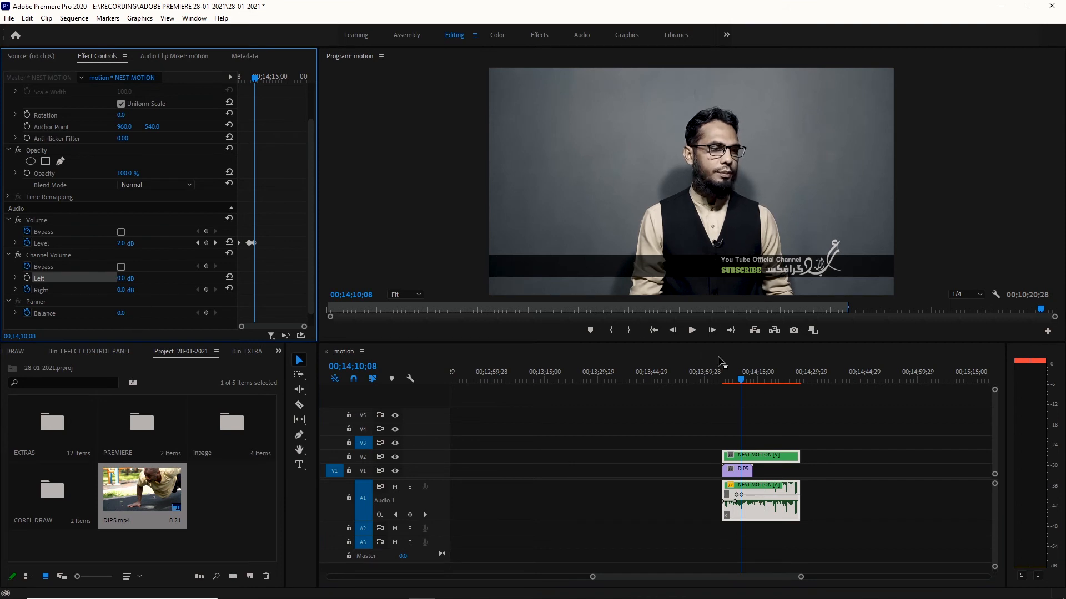
left_click(744, 375)
key("space")
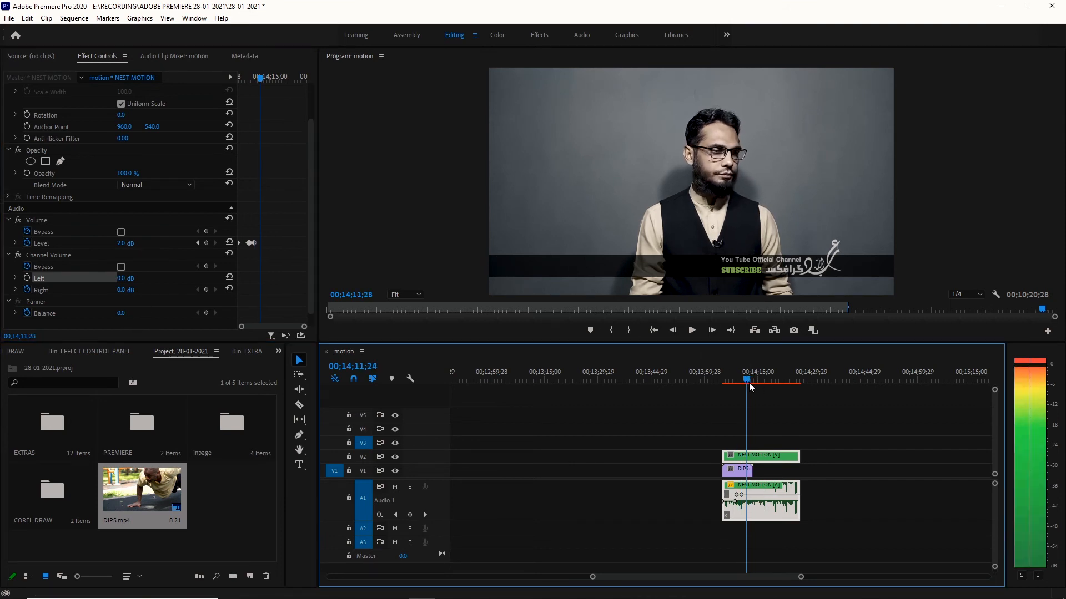
key("space")
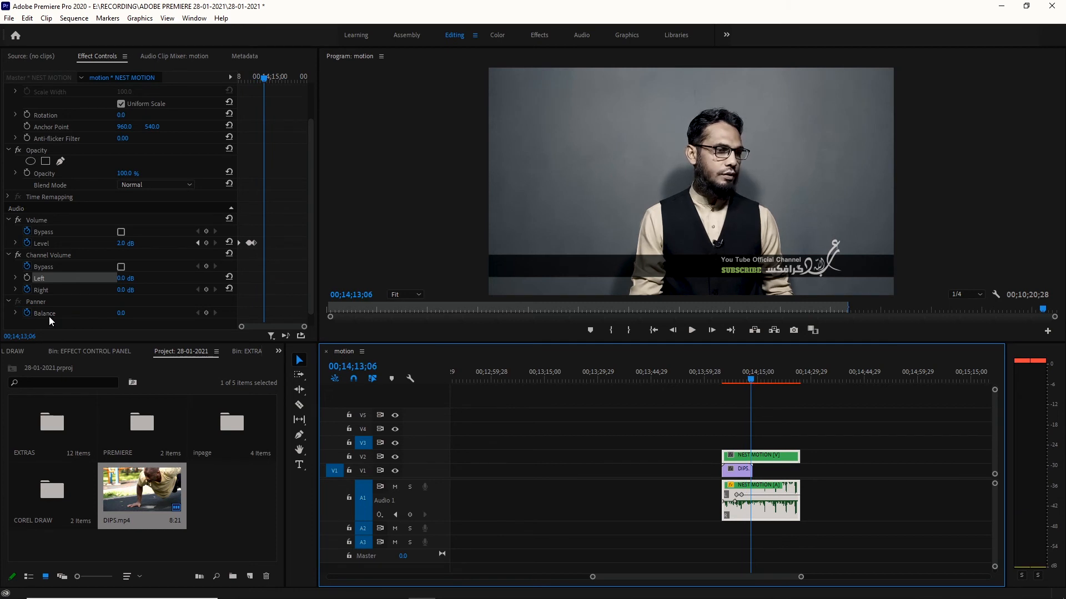
Set the Panner Balance of the NEST MOTION audio to -86.0 at 00;14;13;06 and preview the stereo shift
left_click_drag(121, 313, 81, 313)
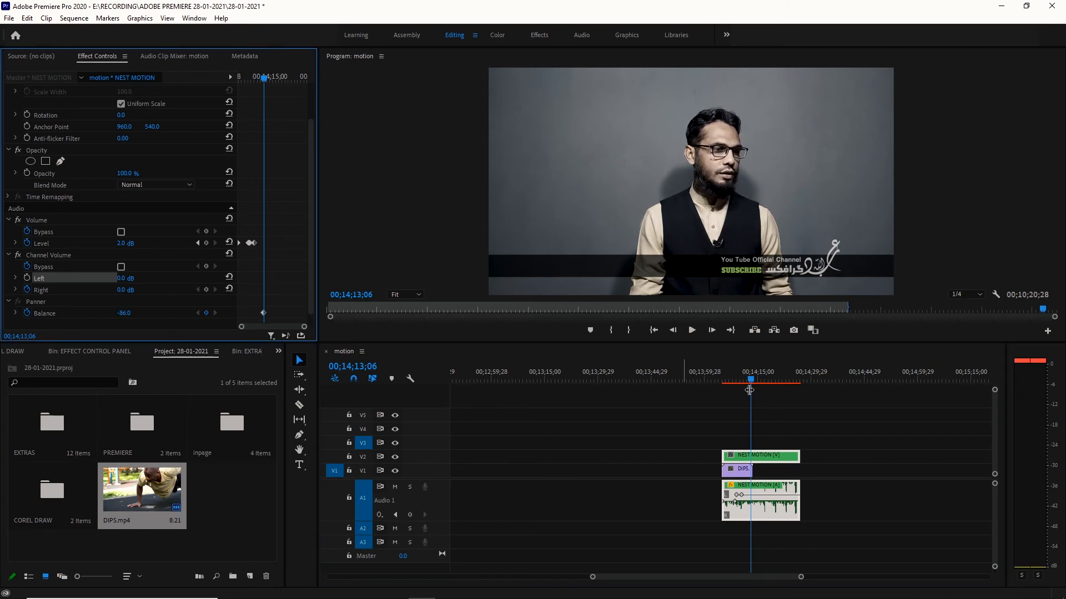
left_click_drag(751, 381, 767, 383)
key("space")
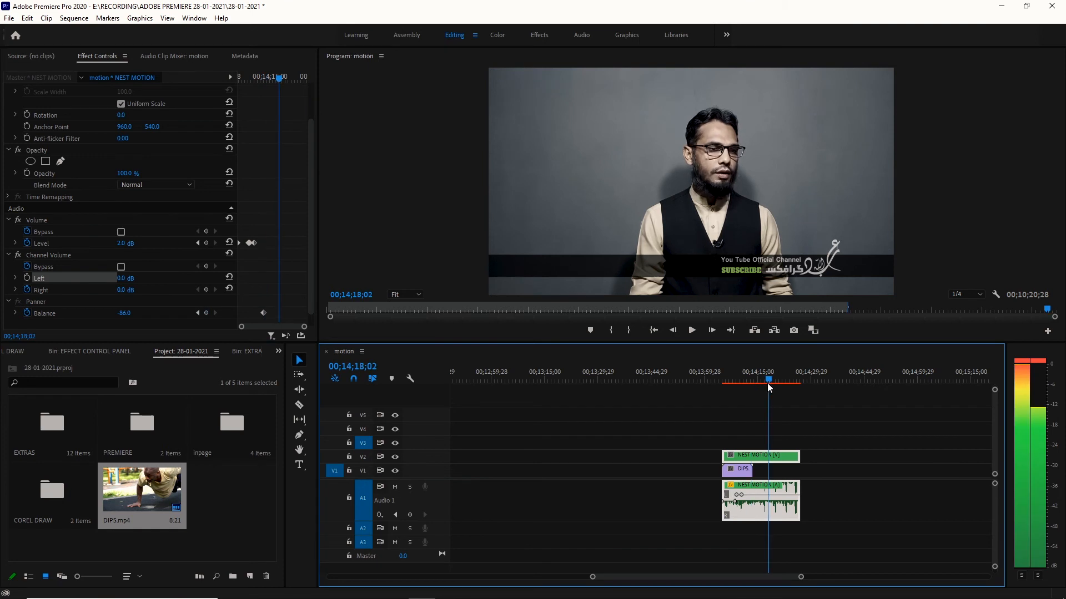
left_click(751, 381)
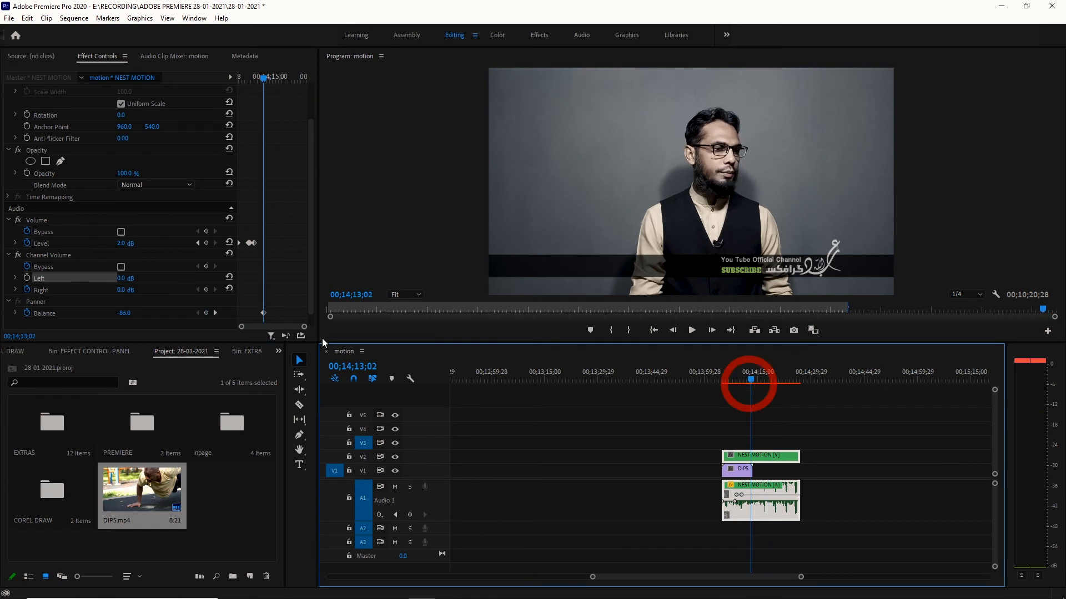